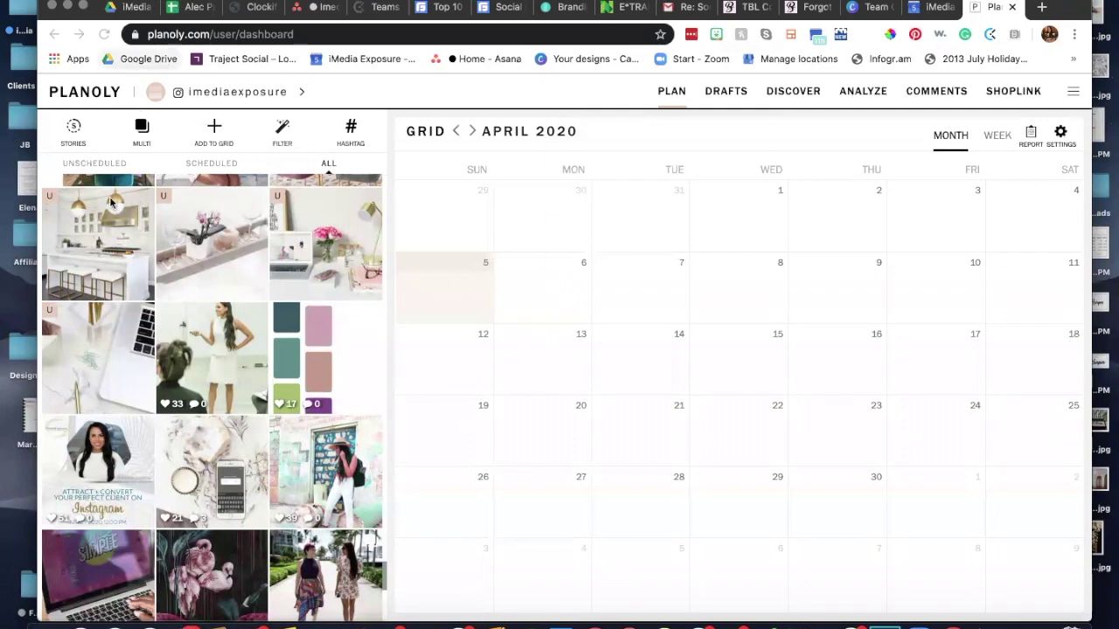
- Scroll up and down through the Plan dashboard's media grid and empty April 2020 calendar
scroll(136, 233, up, 2)
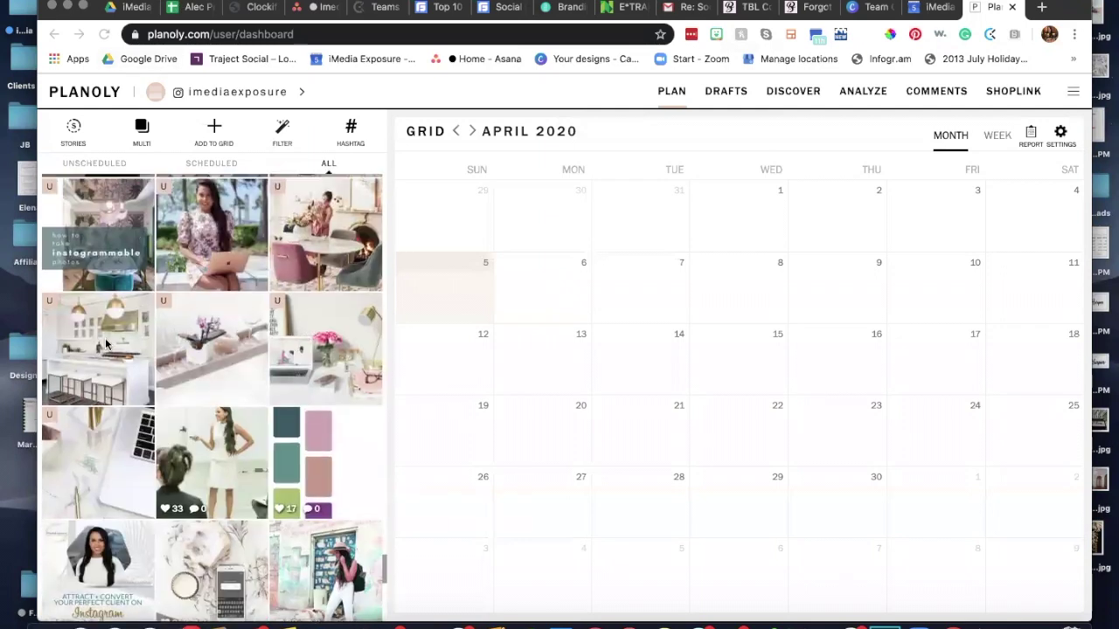
scroll(106, 344, down, 1)
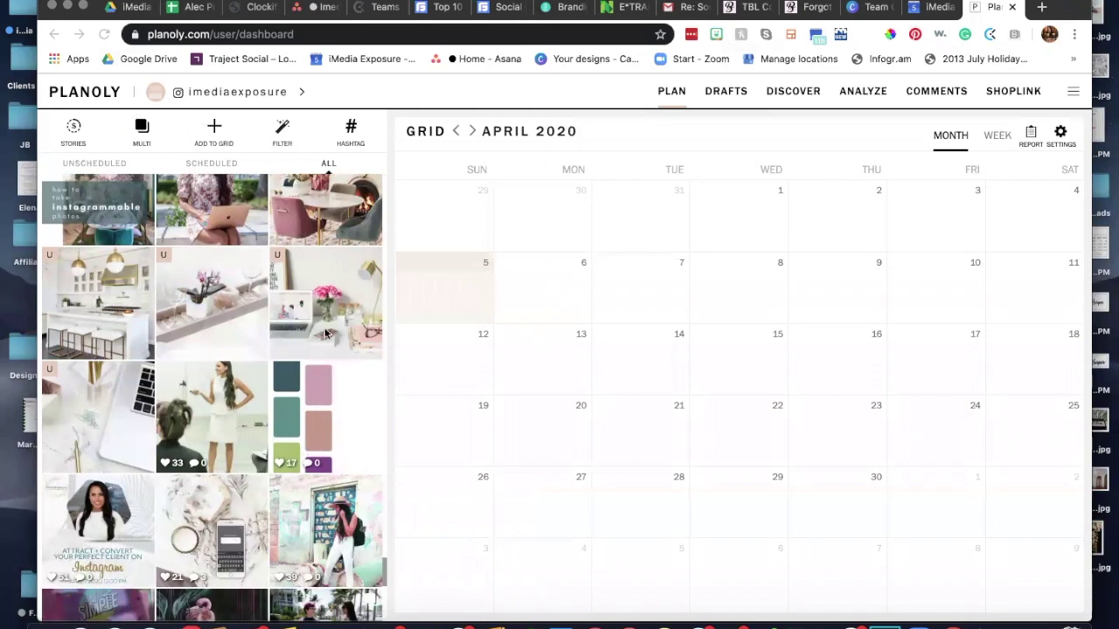
scroll(102, 348, up, 1)
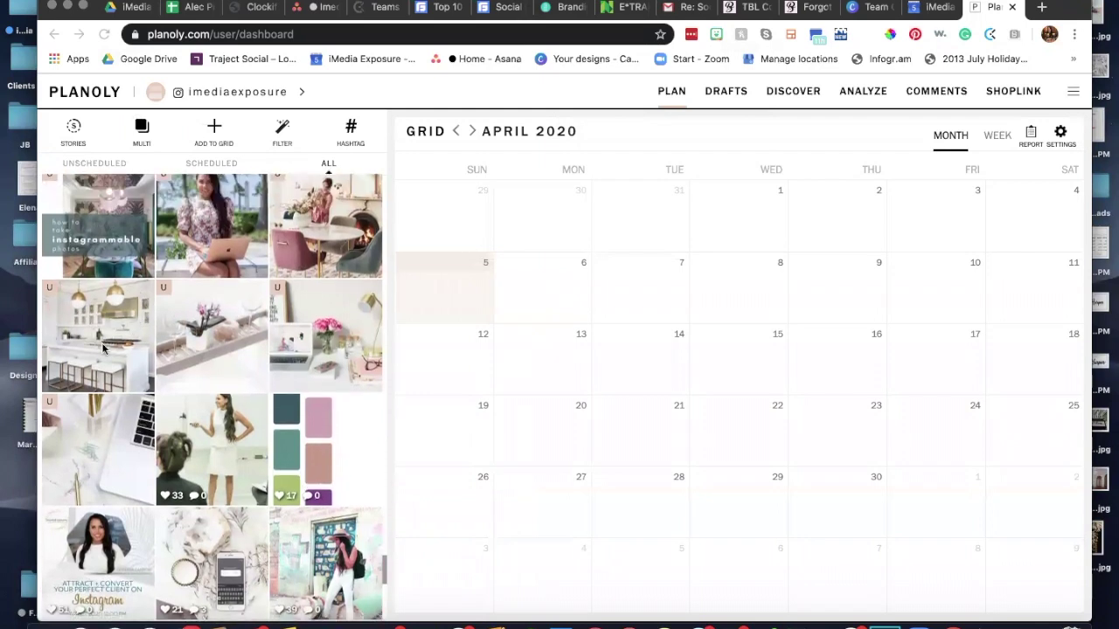
scroll(262, 288, up, 3)
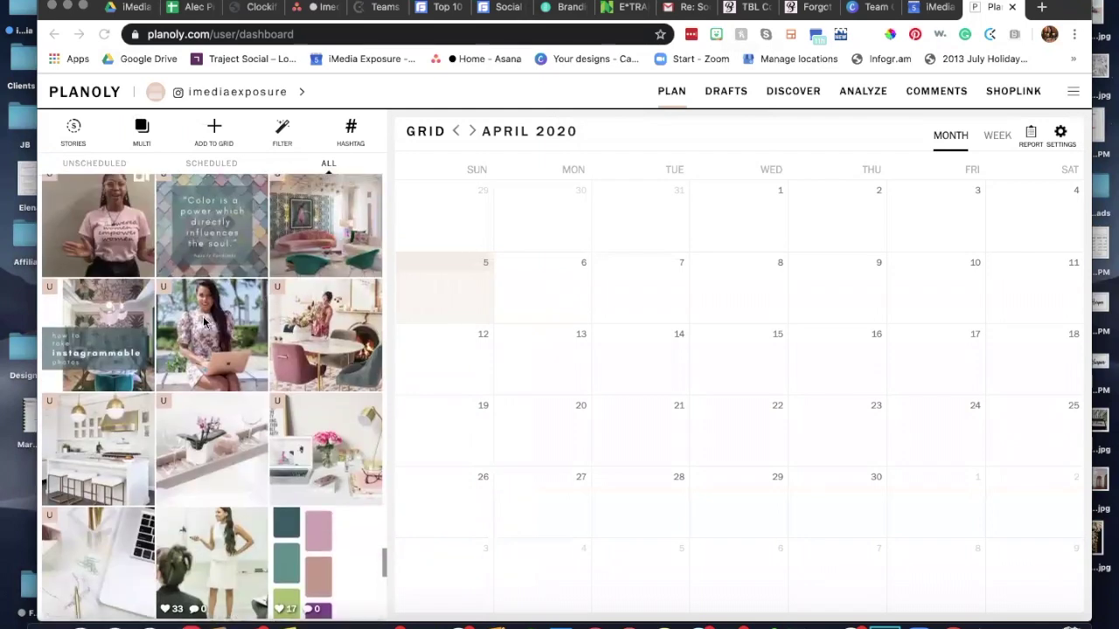
scroll(202, 322, up, 1)
scroll(202, 323, down, 3)
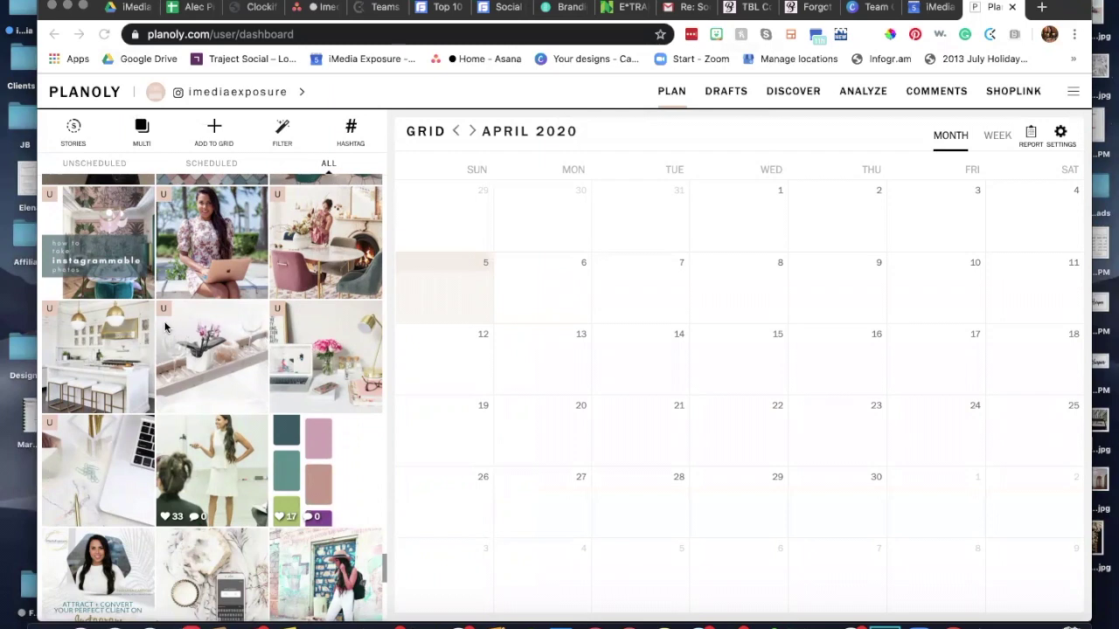
scroll(165, 327, down, 3)
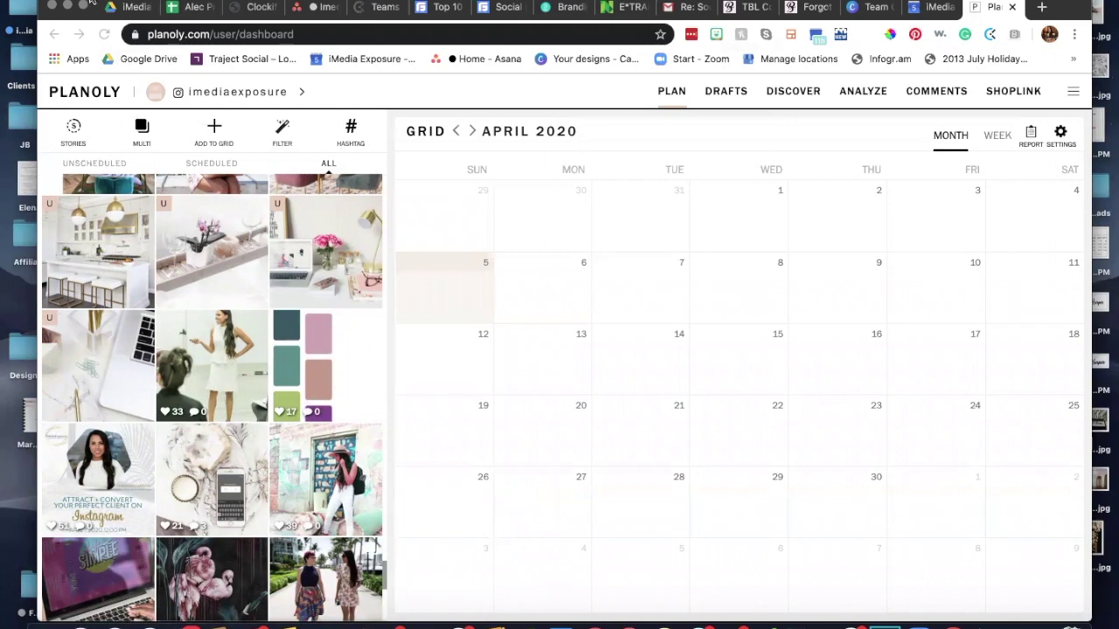
- Move the browser aside, open the ie content folder and drag IMG_2361.JPG into Planoly's grid
drag(94, 5, 608, 2)
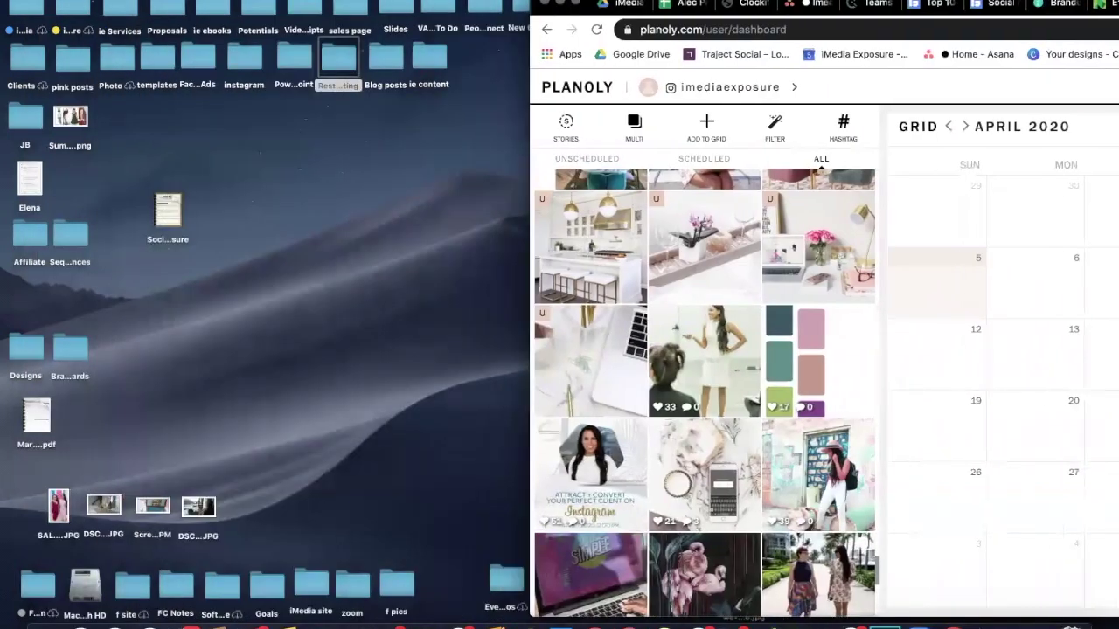
click(425, 58)
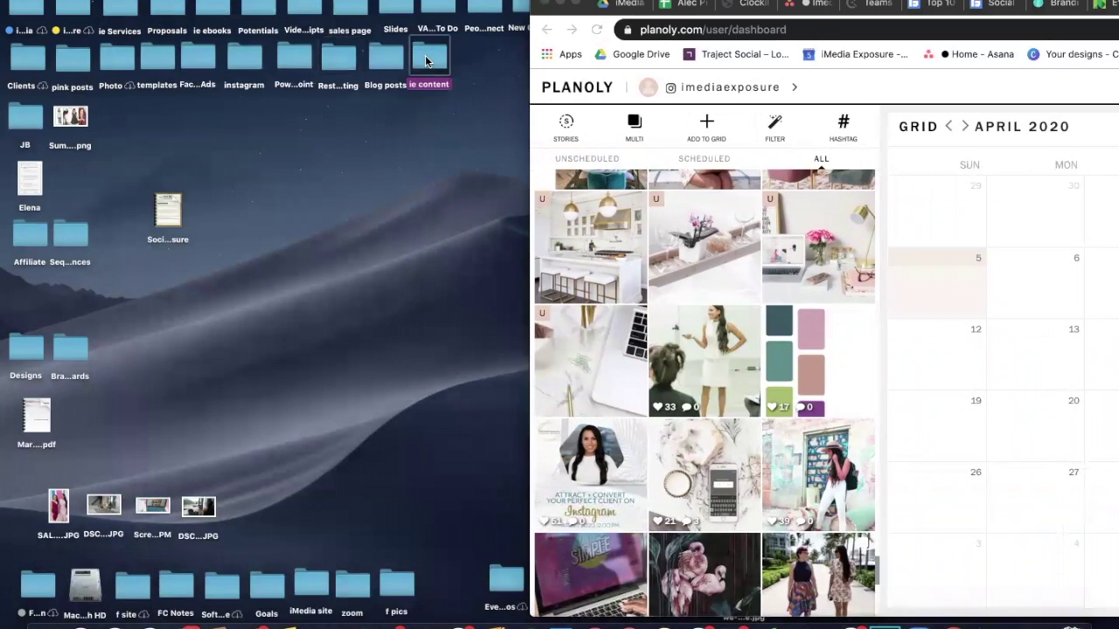
double_click(425, 55)
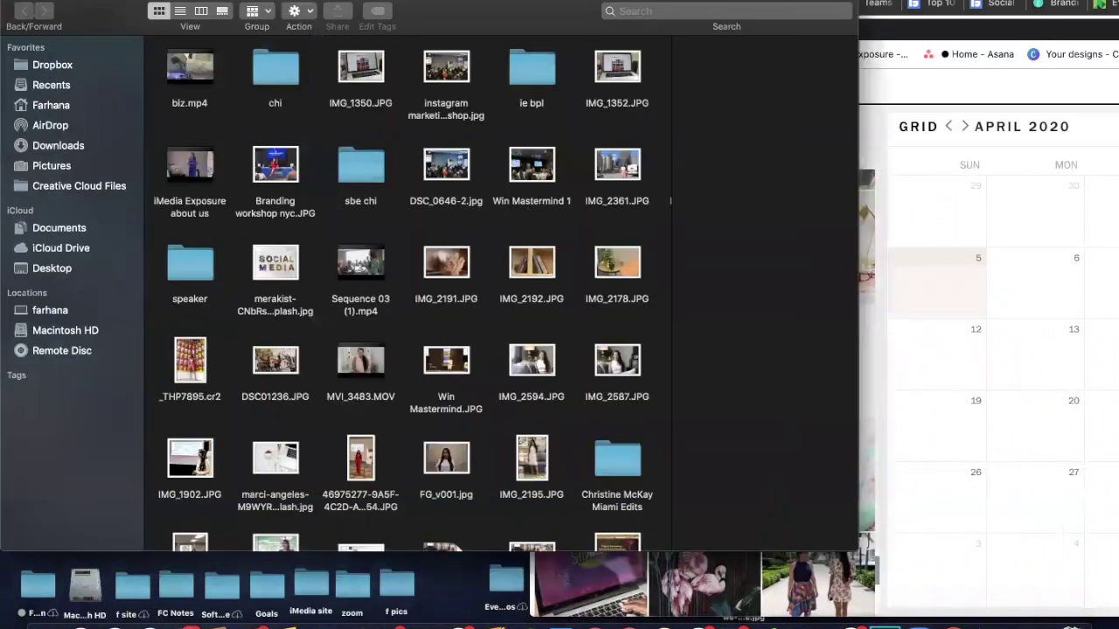
scroll(316, 380, down, 3)
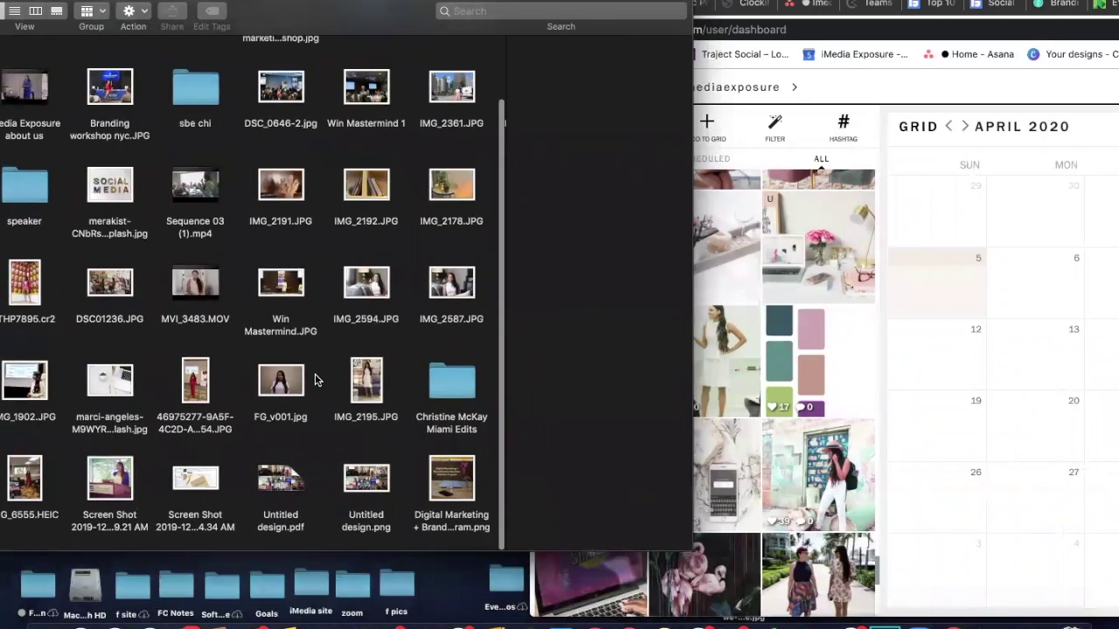
scroll(316, 379, up, 3)
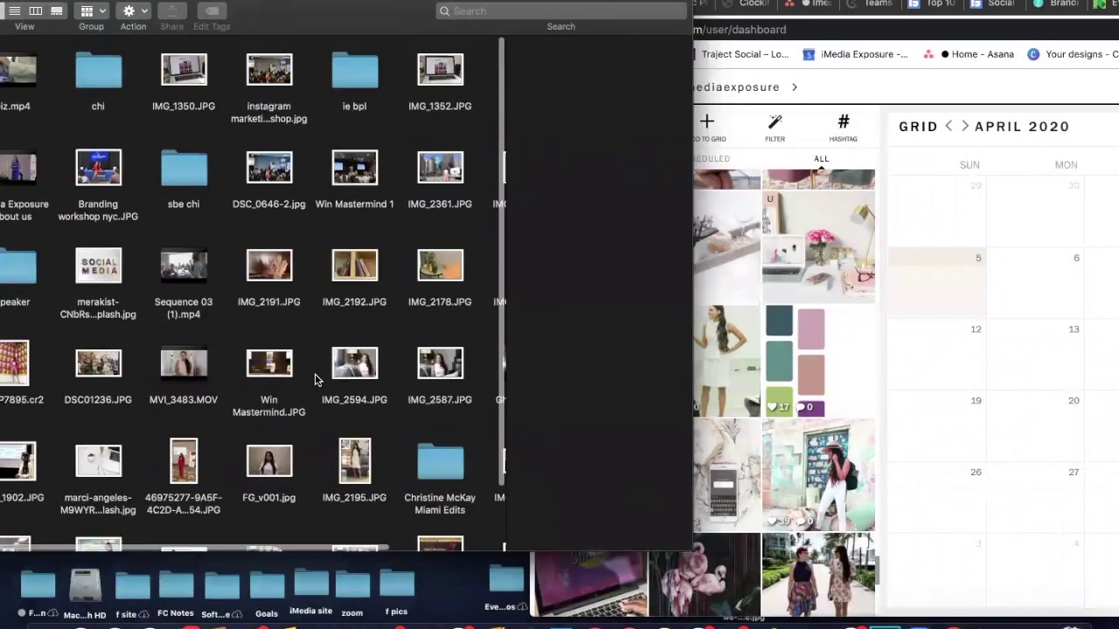
click(453, 169)
drag(789, 236, 789, 238)
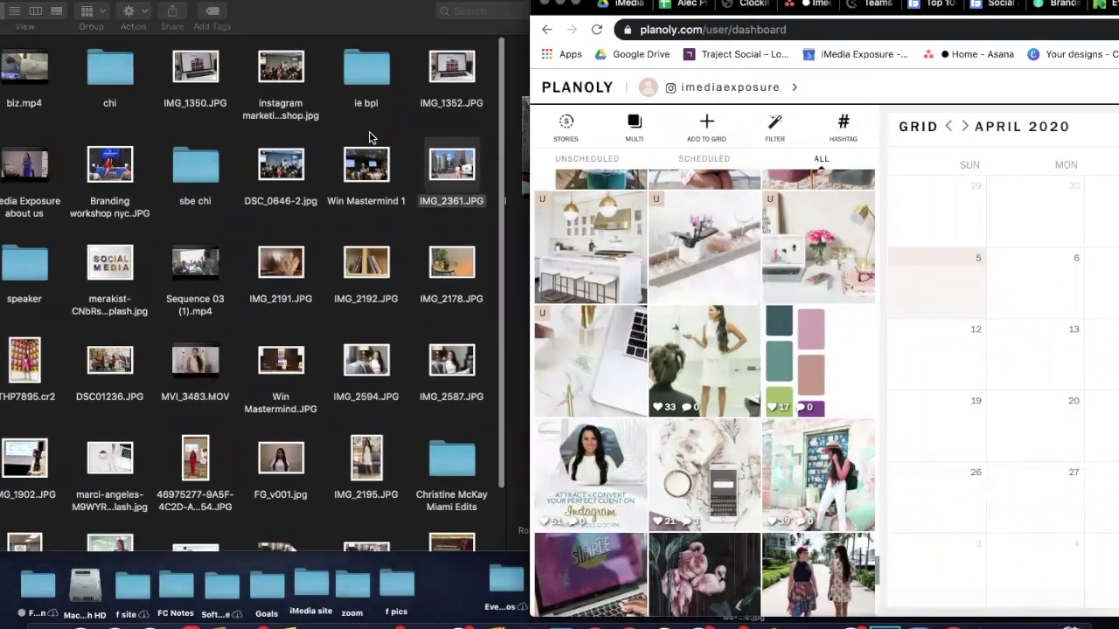
- Select three more ie content photos and drag them into the Planoly grid
super+click(200, 63)
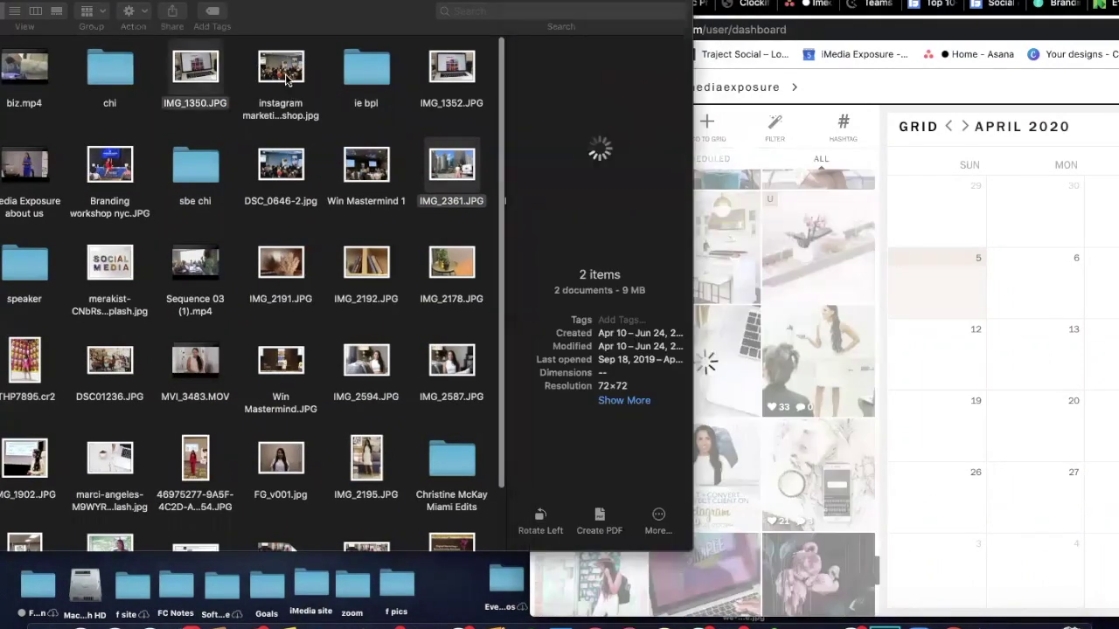
super+click(280, 66)
super+click(444, 70)
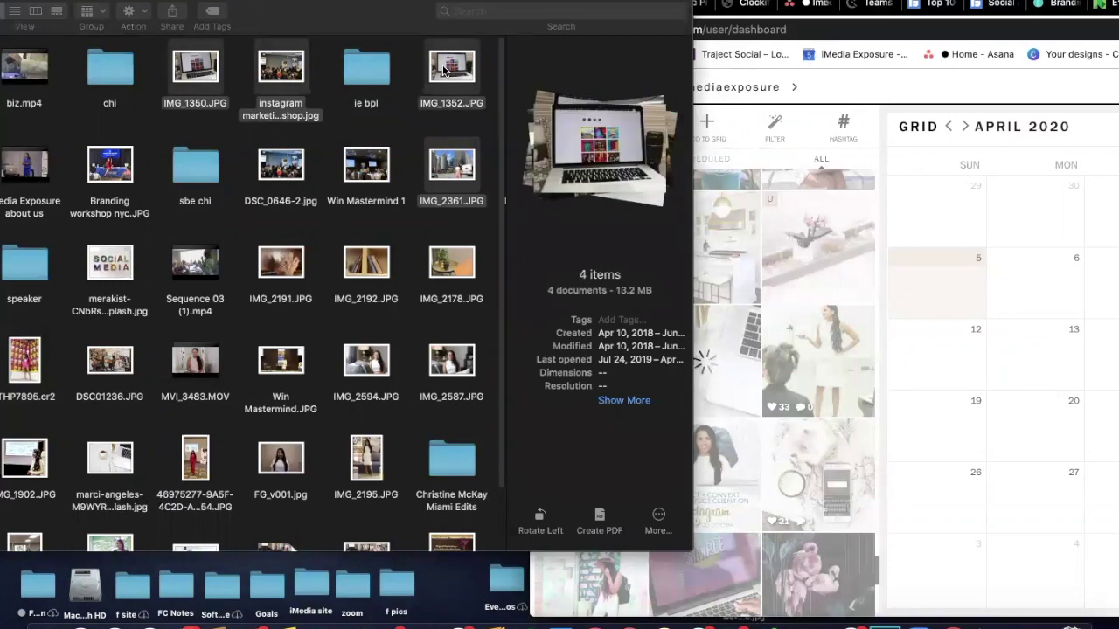
drag(446, 70, 823, 239)
- Close the ie content folder and move the Planoly window back into full view
click(390, 6)
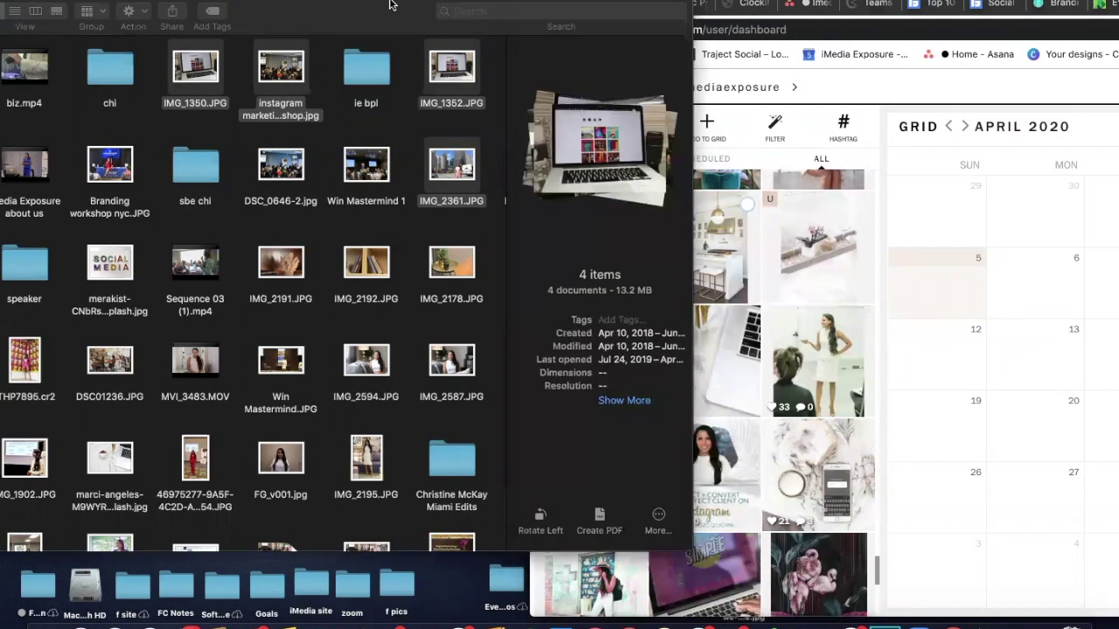
drag(391, 6, 758, 16)
click(213, 4)
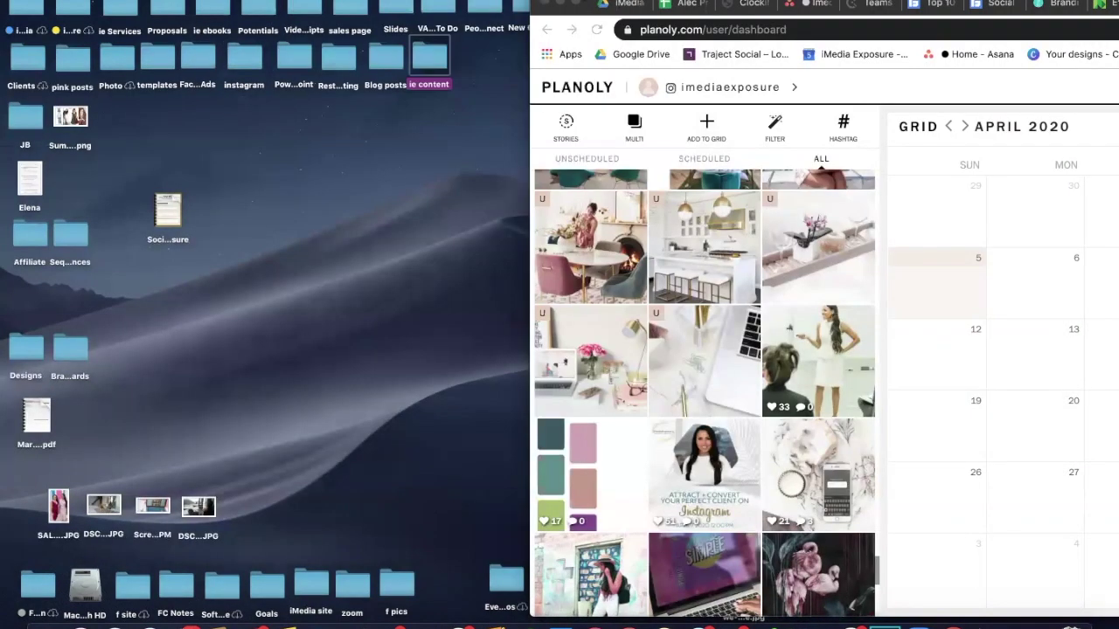
drag(584, 5, 96, 4)
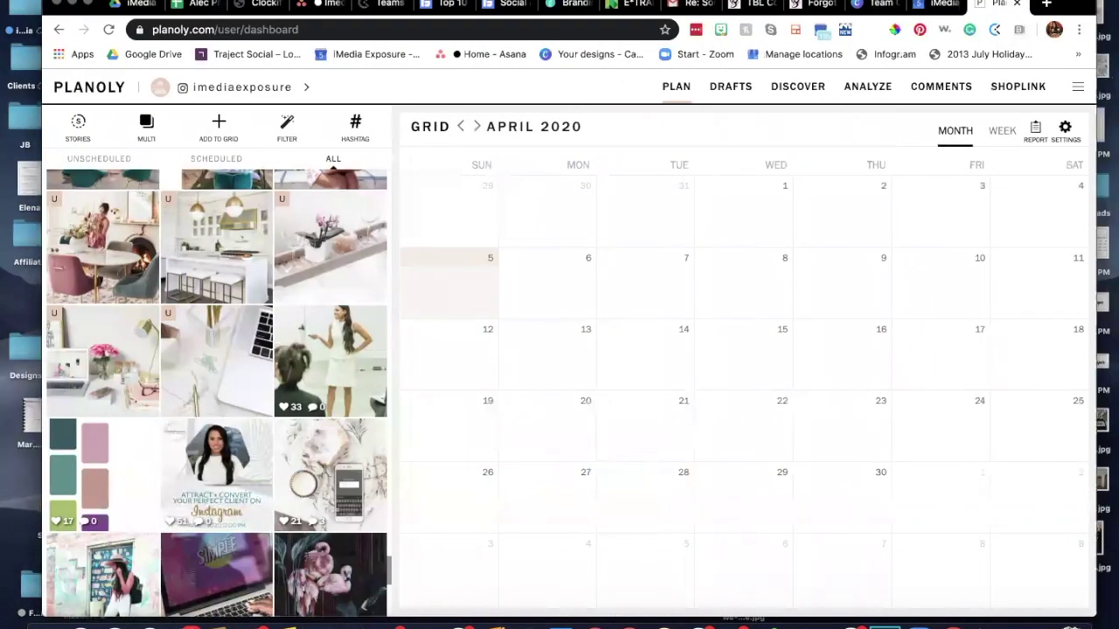
- Open the MULTI upload dialog listing My Computer, Placeholder, Dropbox and Google Drive sources
click(148, 125)
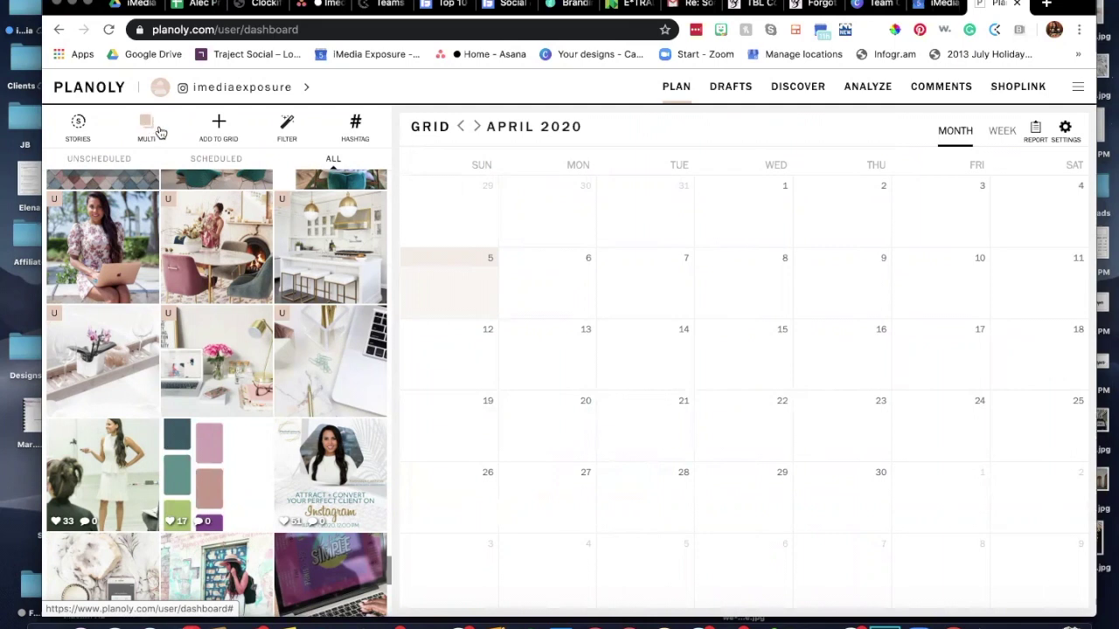
click(138, 125)
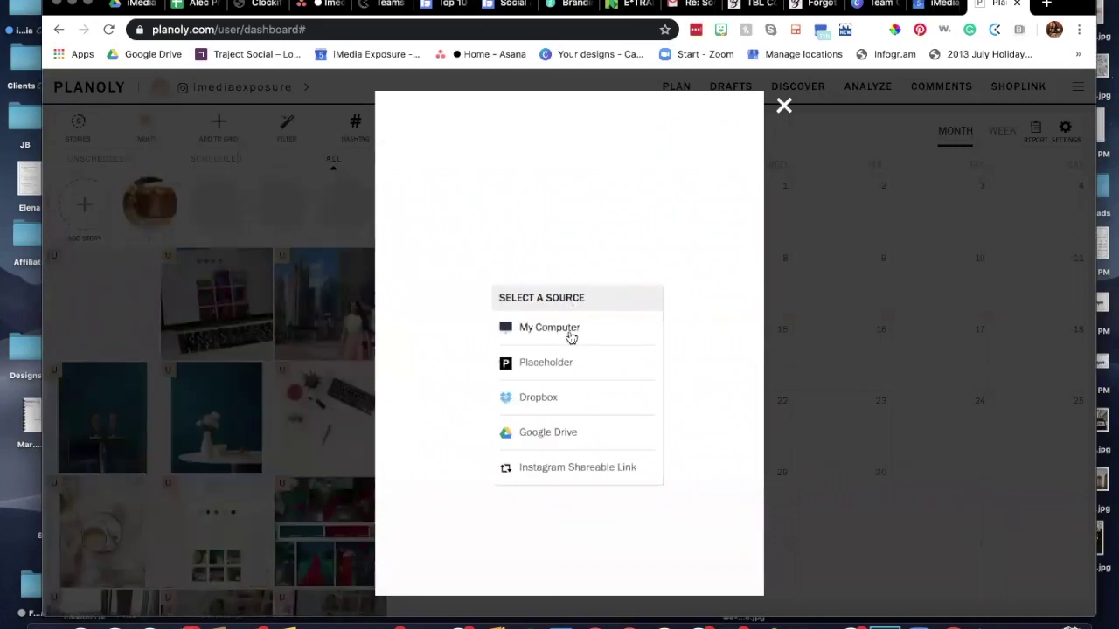
- From My Computer's Desktop, select the Brand Boutique, marquee and gold leaf images
click(570, 337)
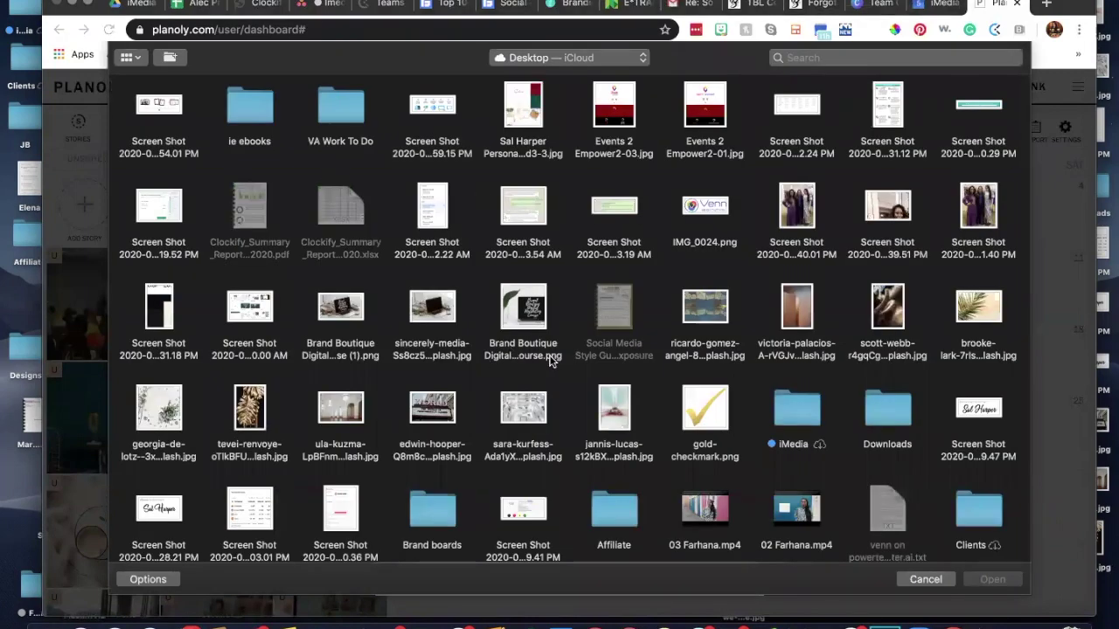
scroll(550, 362, down, 2)
scroll(550, 361, down, 1)
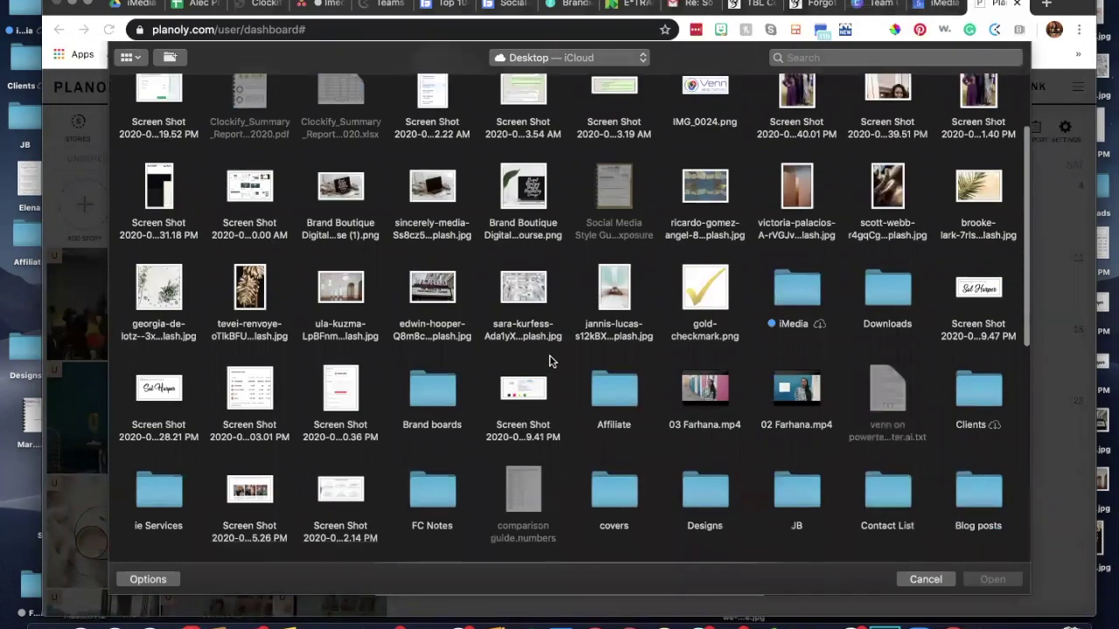
scroll(551, 361, down, 1)
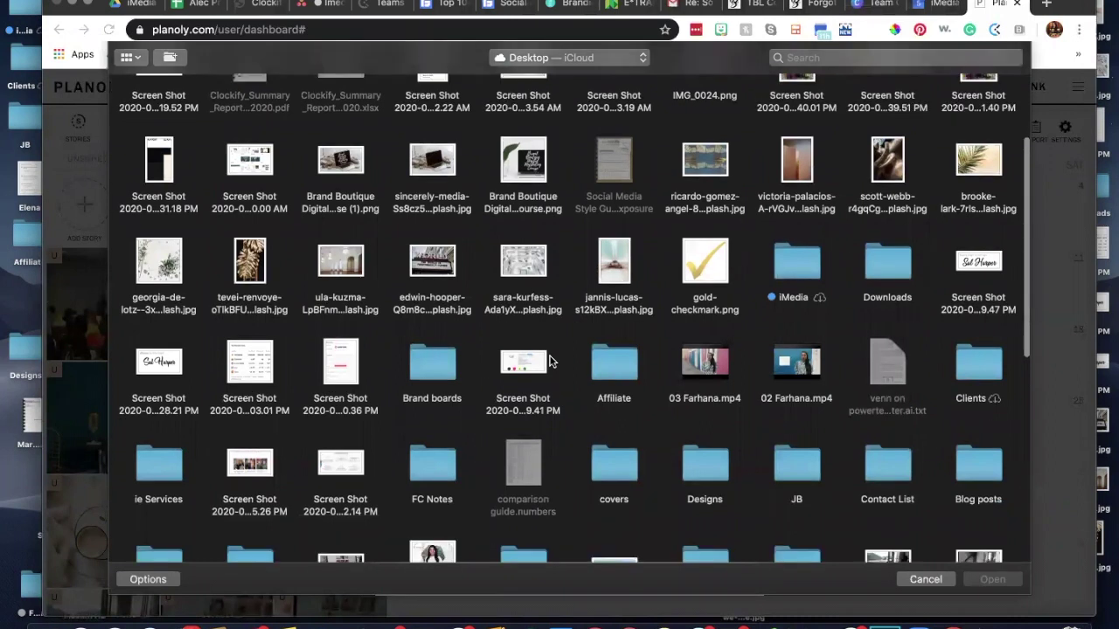
scroll(551, 361, down, 3)
scroll(550, 361, up, 8)
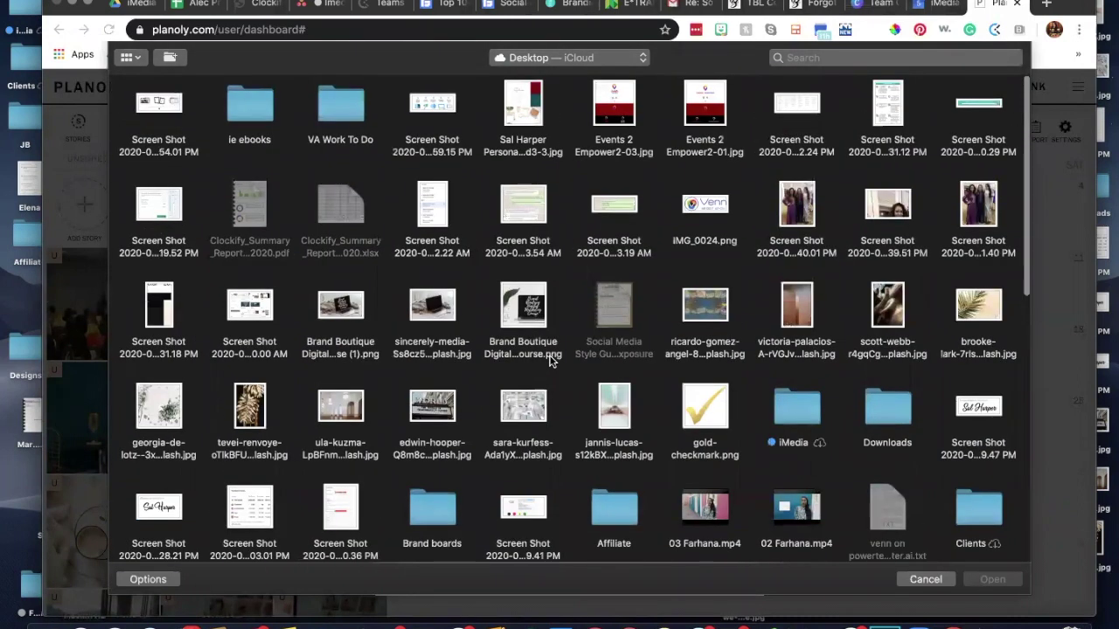
click(342, 310)
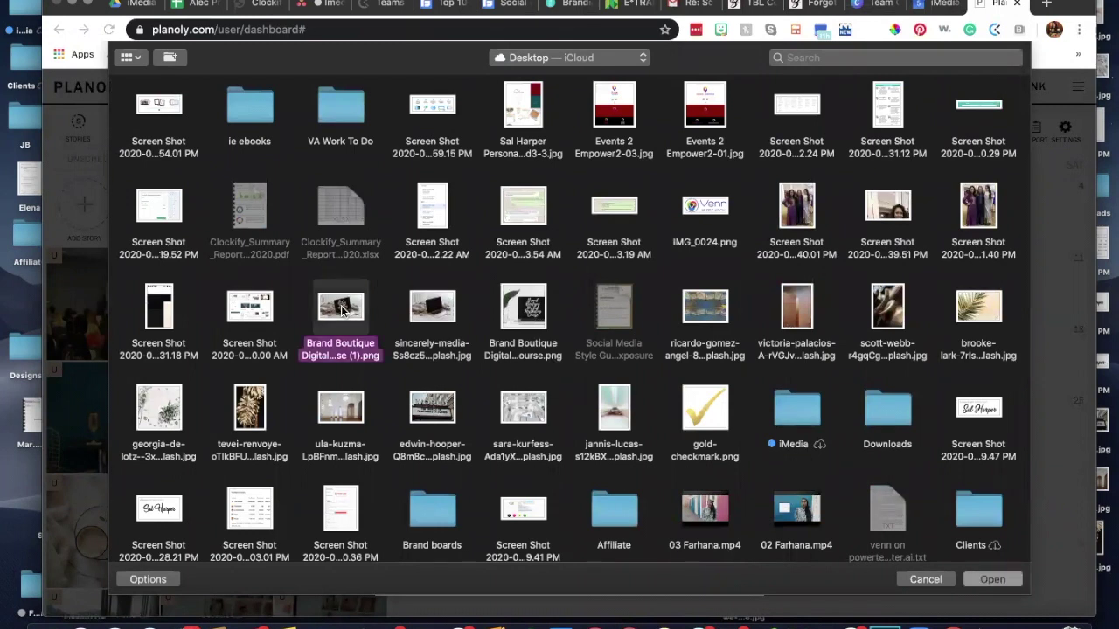
super+click(440, 412)
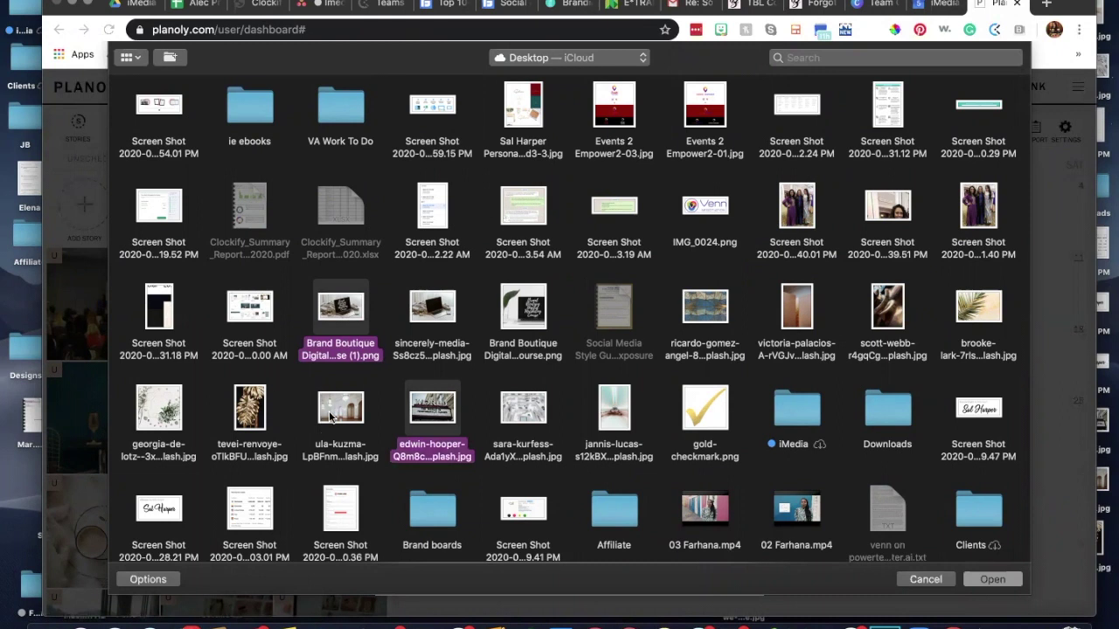
super+click(256, 414)
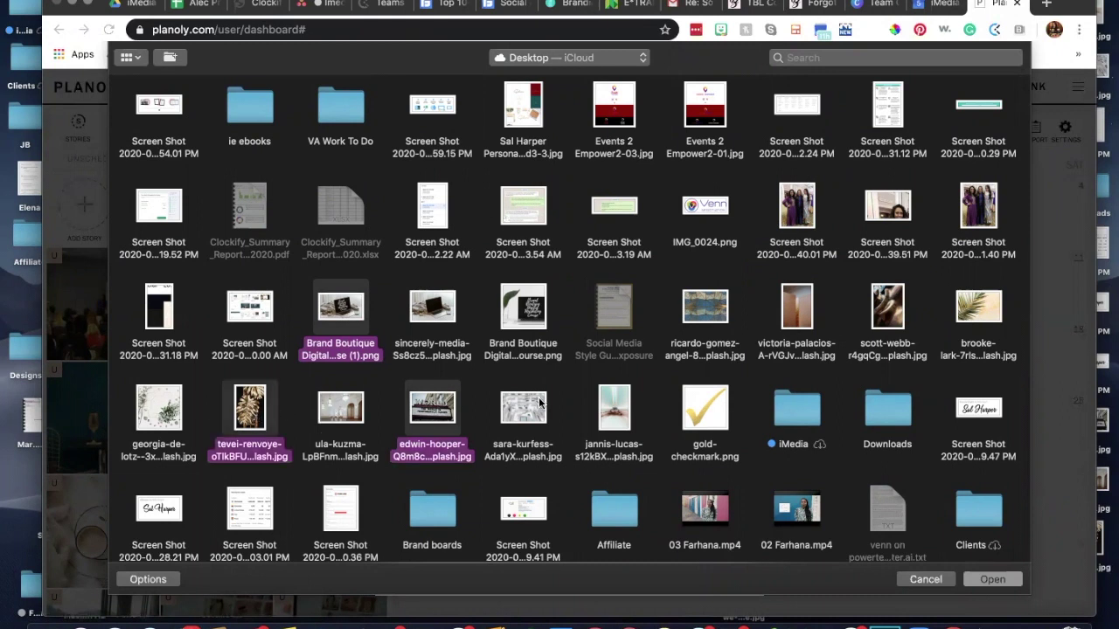
- Upload the three images, put the marquee photo second, and save the carousel
click(985, 581)
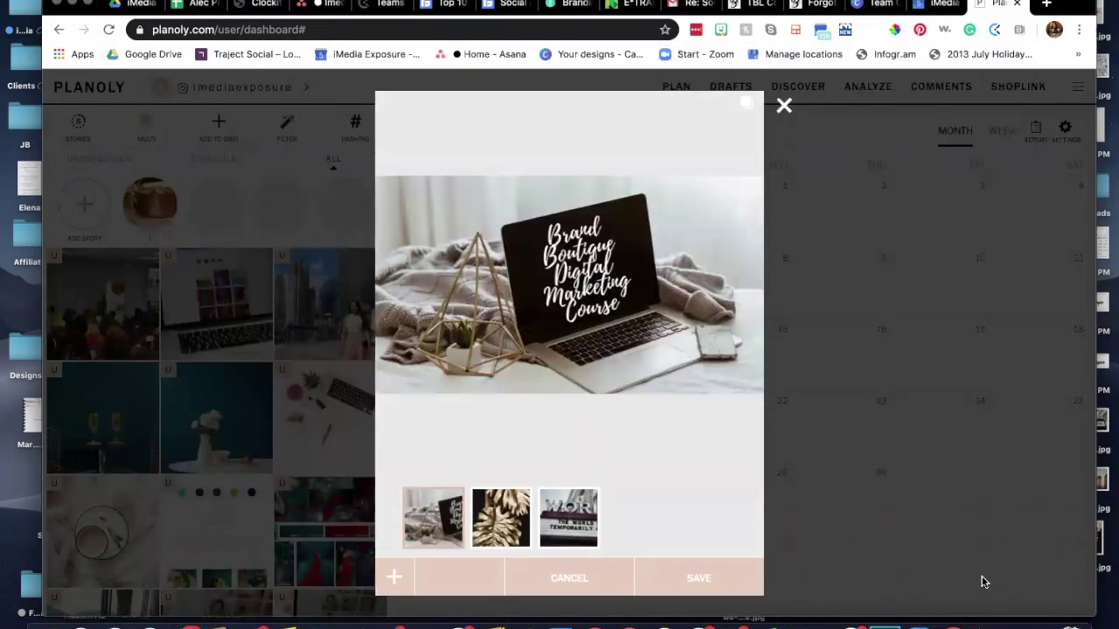
drag(585, 521, 505, 526)
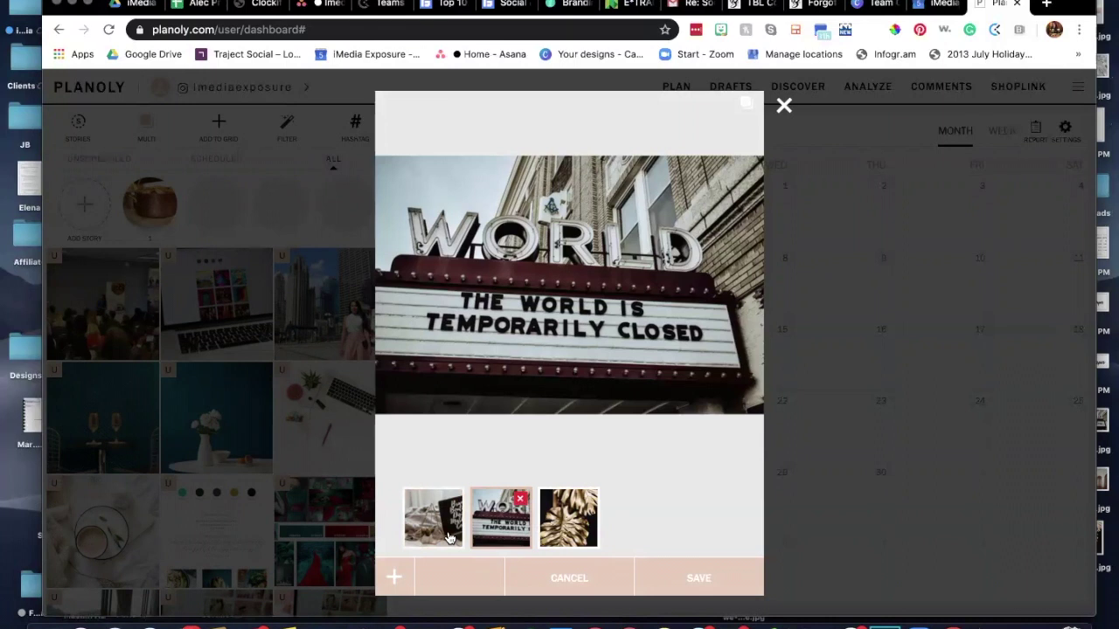
click(675, 585)
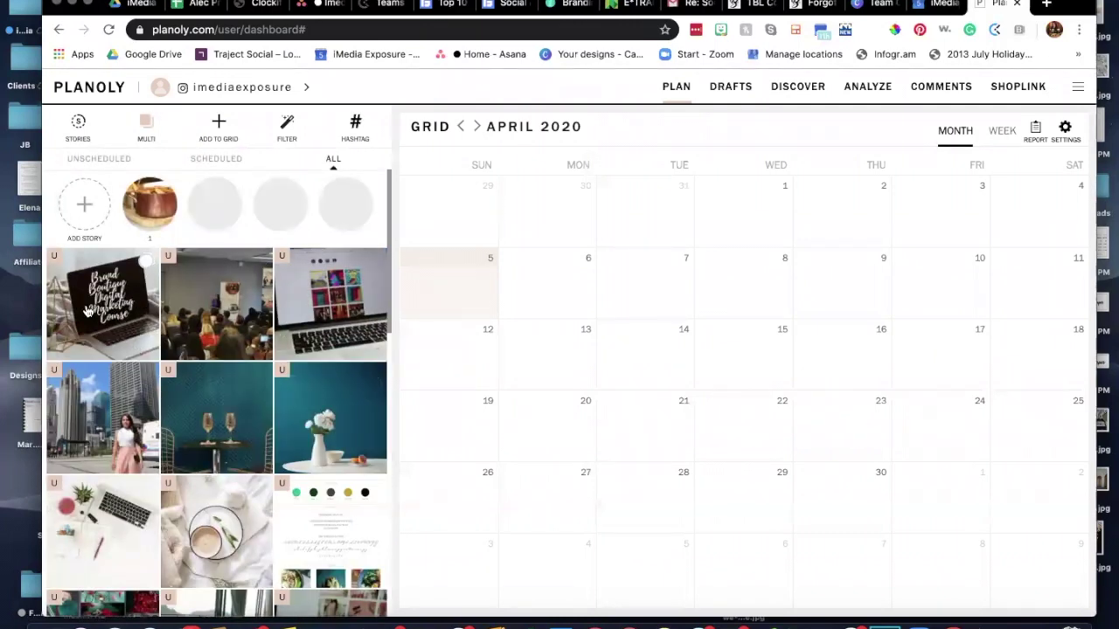
- Move the Brand Boutique carousel down the grid and open its Apr 06, 2020 schedule
drag(240, 460, 551, 277)
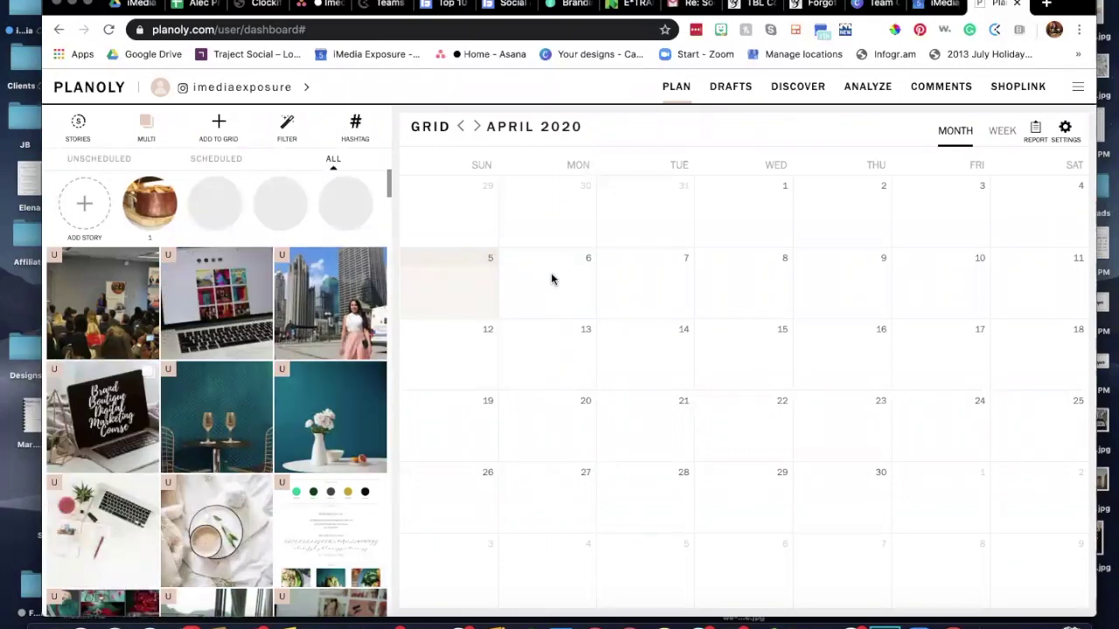
click(104, 393)
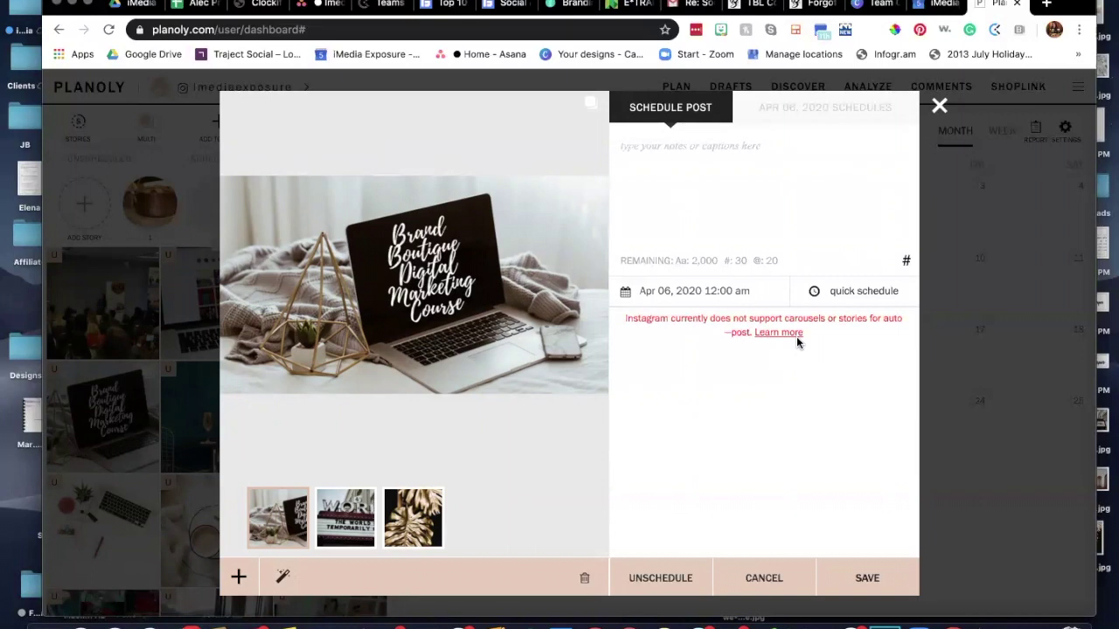
- Set the carousel time to 12:00 pm on Apr 06, 2020 and caption it 'branding'
click(742, 291)
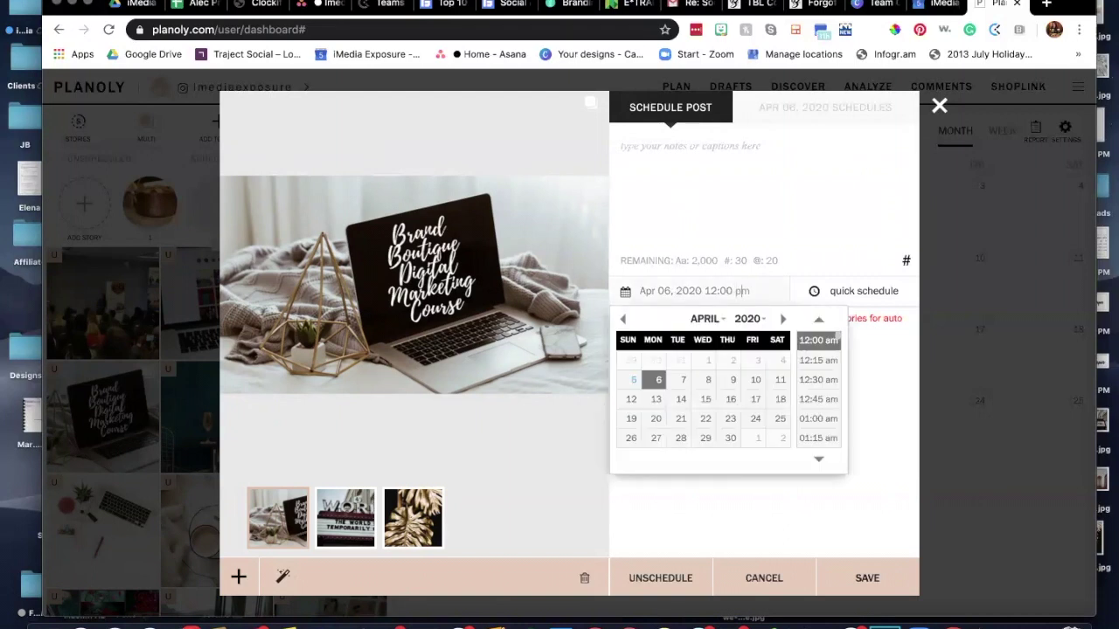
click(716, 202)
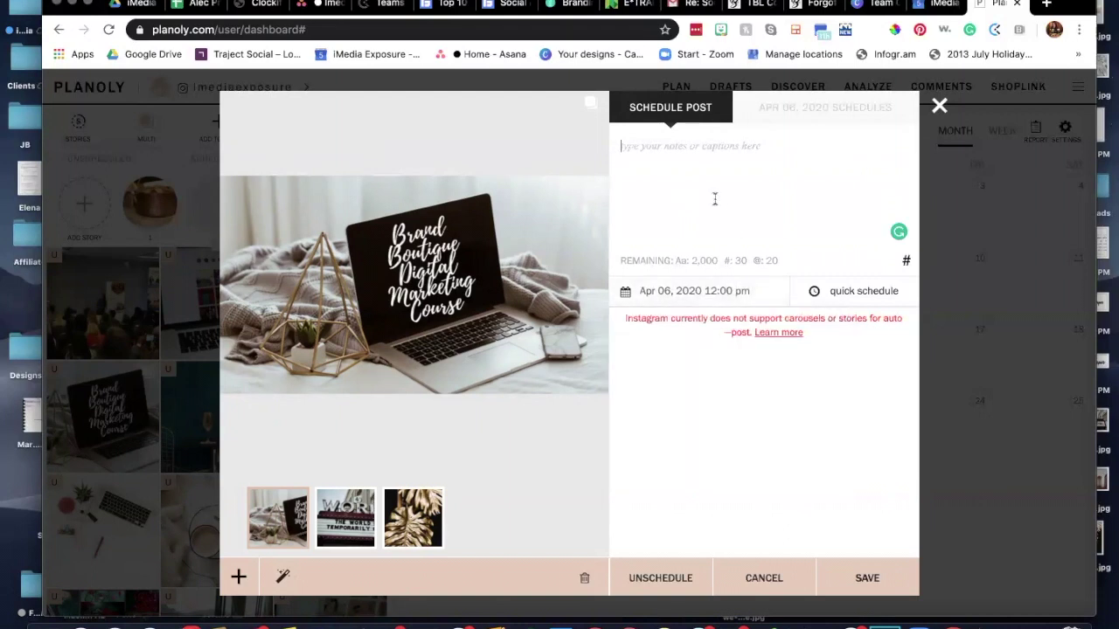
text(branding)
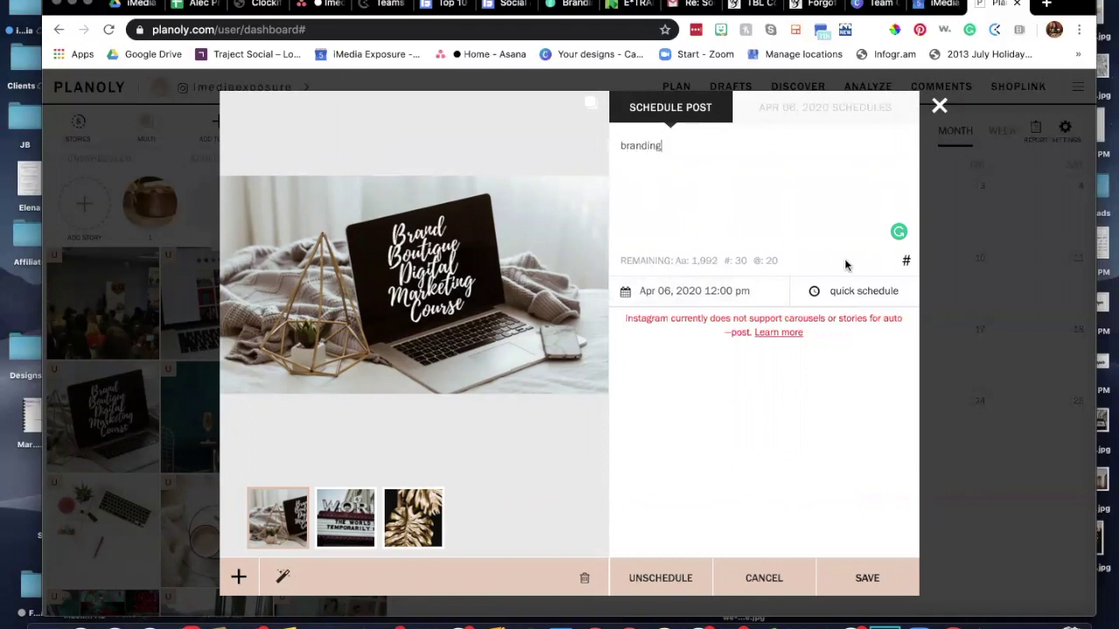
- Append the sixteen imedia hashtags after 'branding', then back out of Create New Group
click(906, 263)
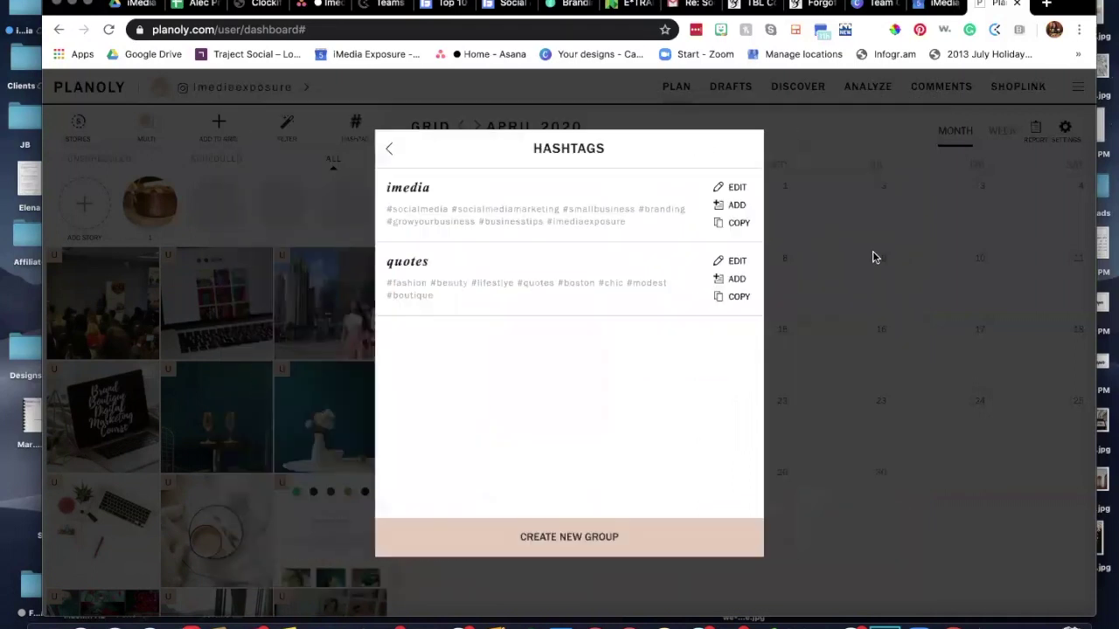
click(732, 208)
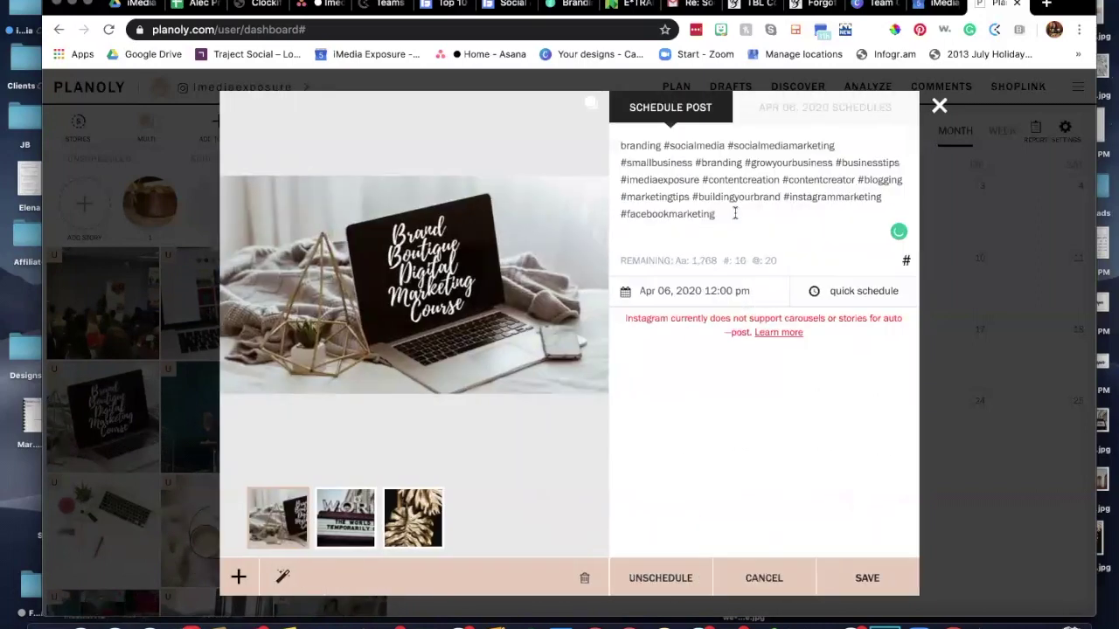
click(904, 261)
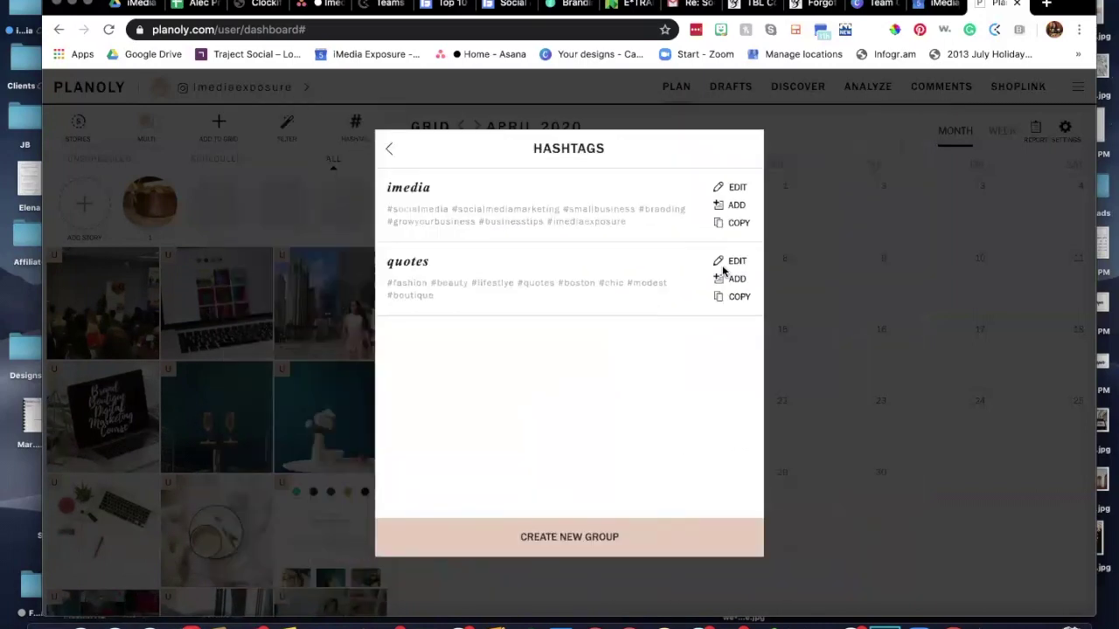
click(569, 539)
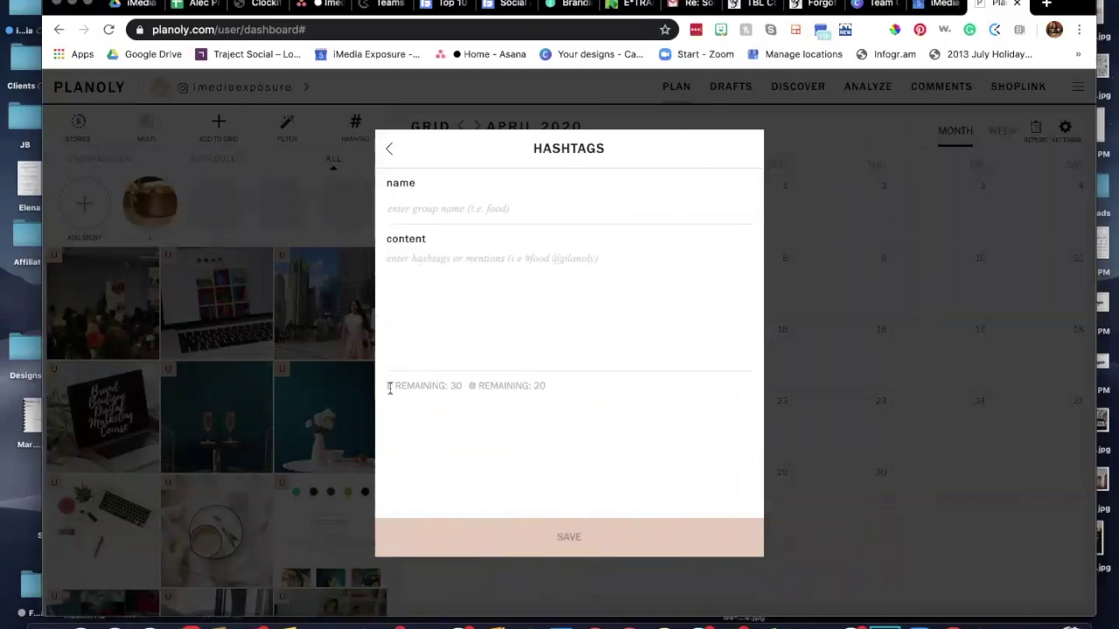
drag(390, 388, 557, 384)
click(502, 430)
click(389, 150)
click(389, 152)
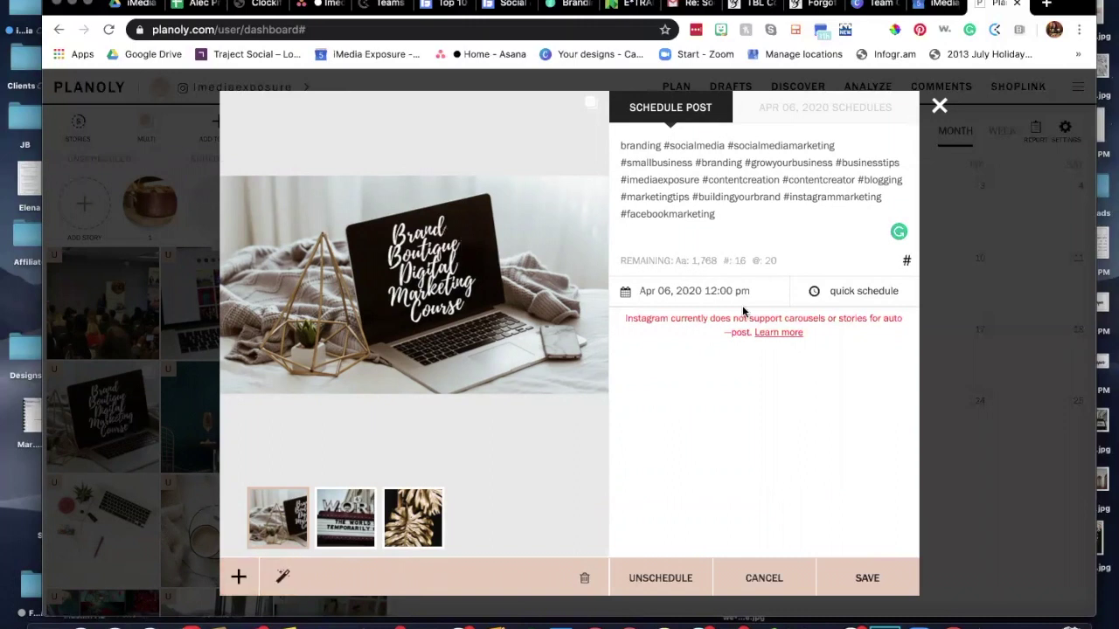
- Cancel deleting the carousel image, then close the editor and save the caption and time
click(584, 579)
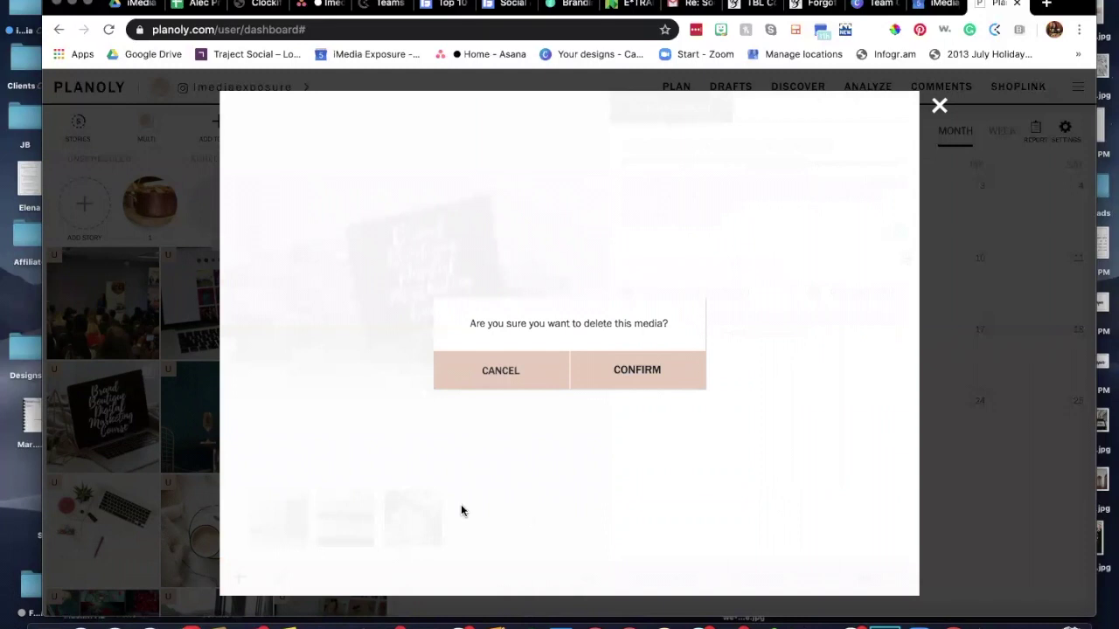
click(535, 374)
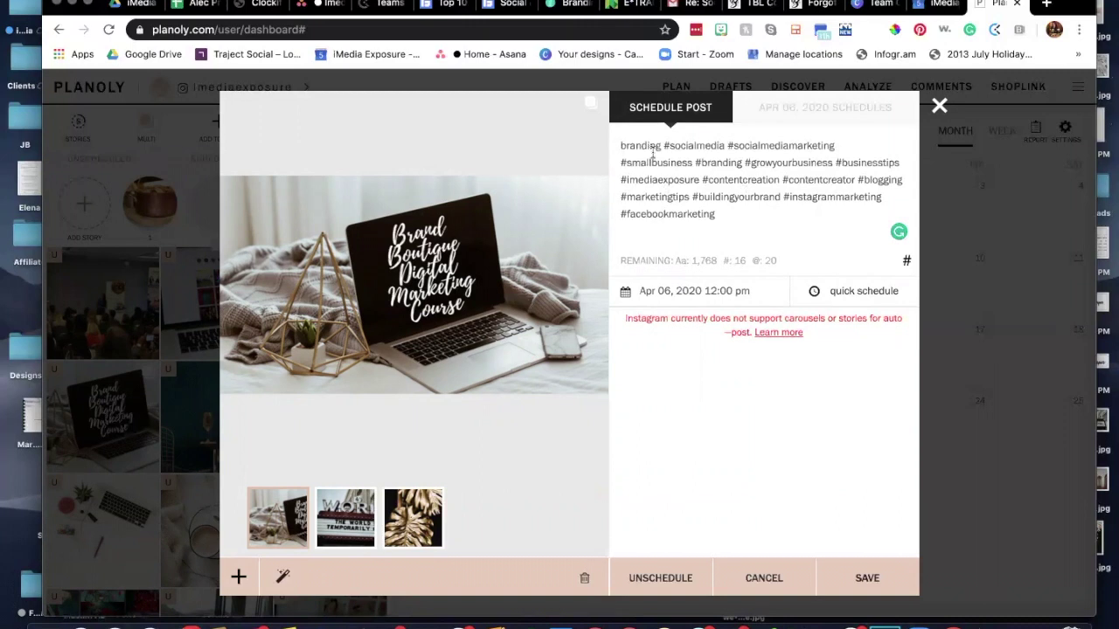
drag(622, 145, 723, 223)
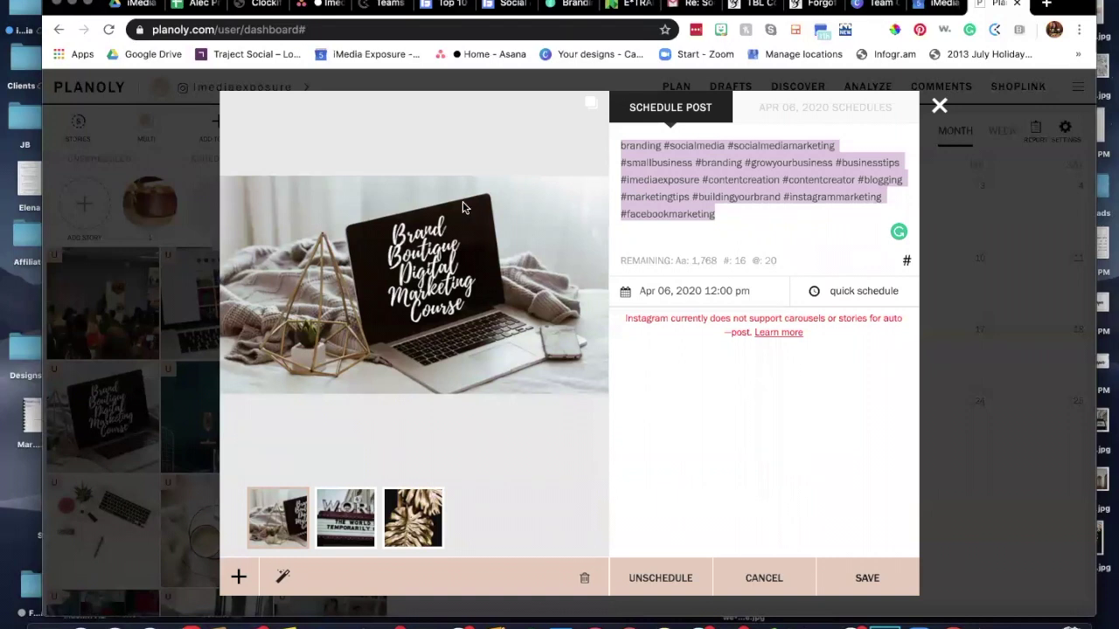
click(940, 108)
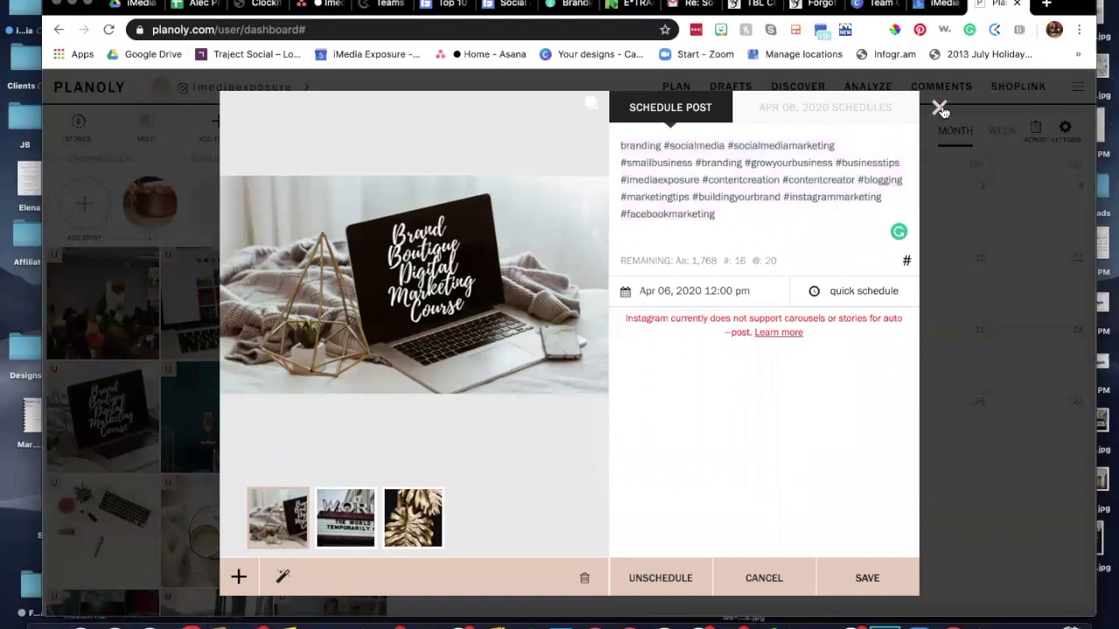
click(621, 378)
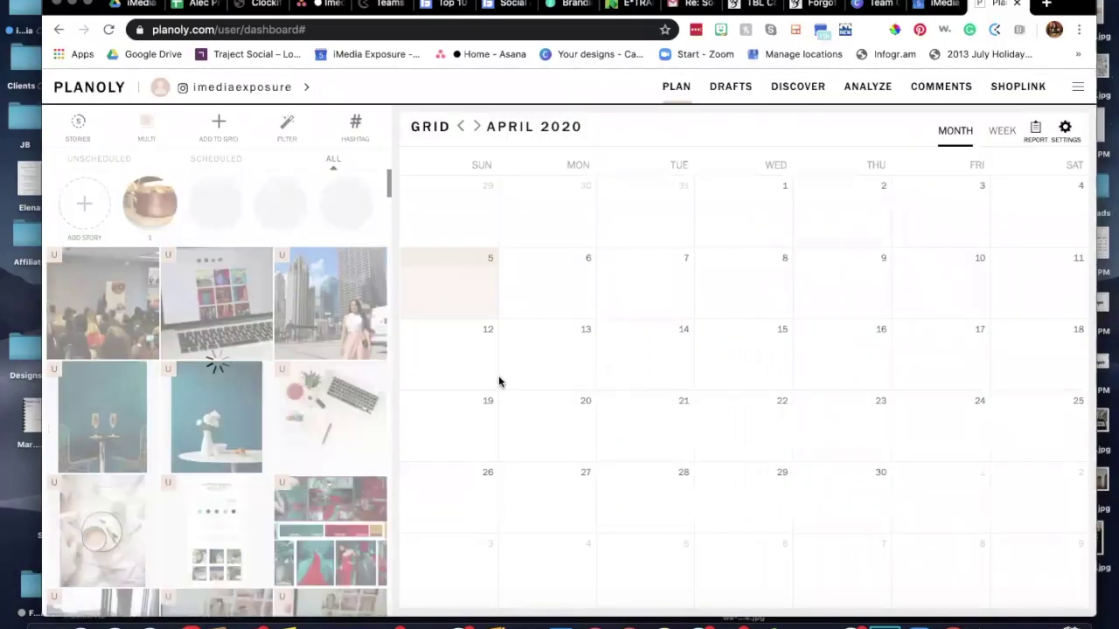
- Drop the Chicago street photo onto April 7 and tag the woman with the first suggested account
drag(332, 309, 639, 307)
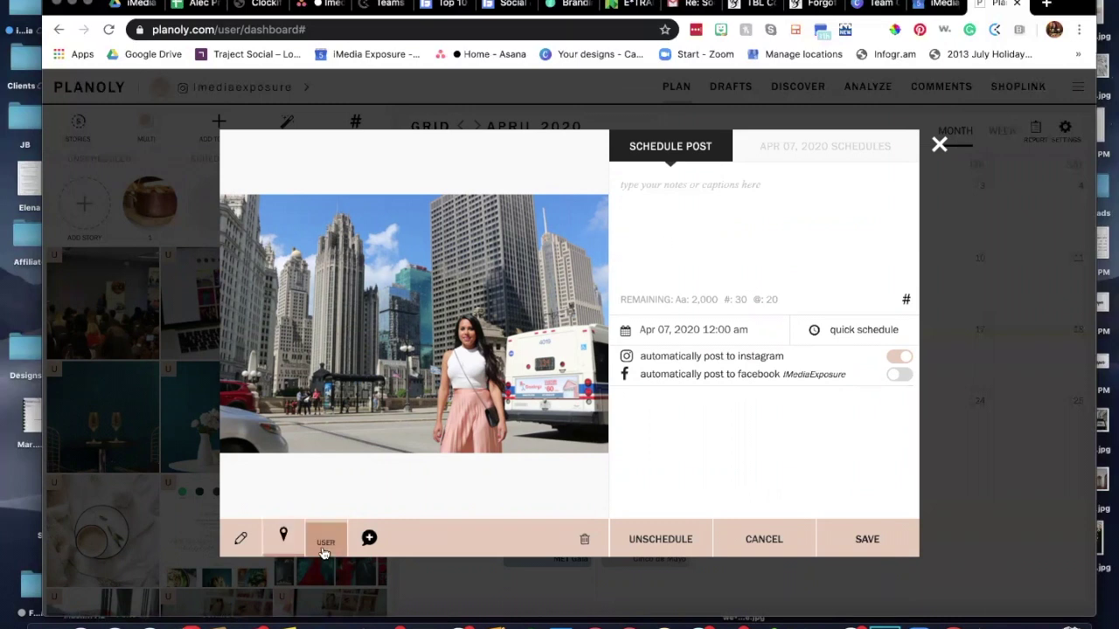
click(326, 539)
click(469, 375)
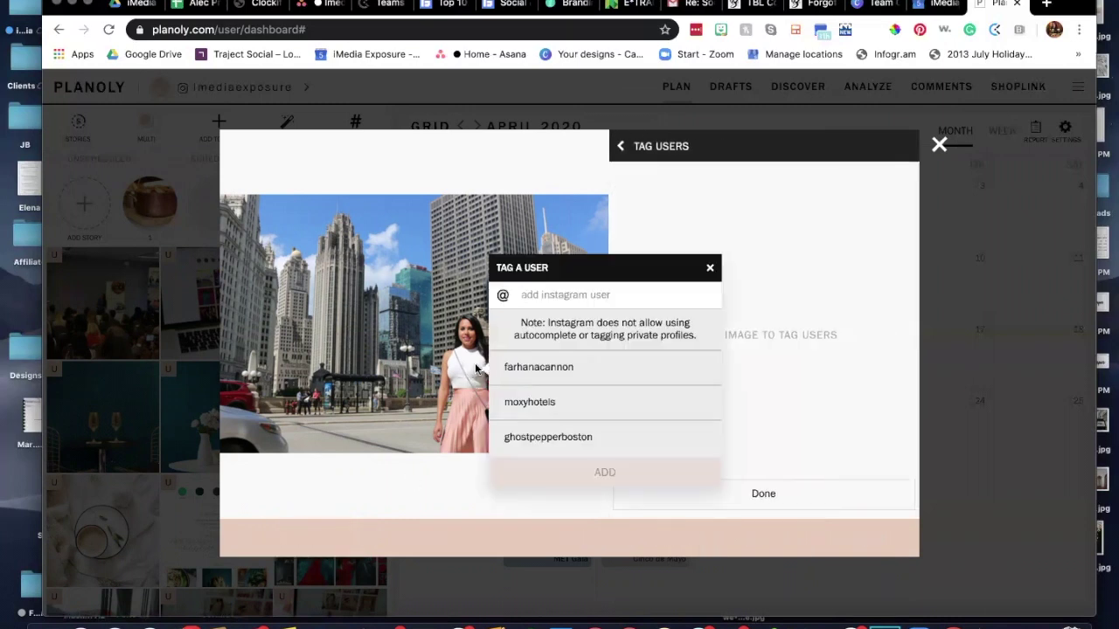
click(546, 380)
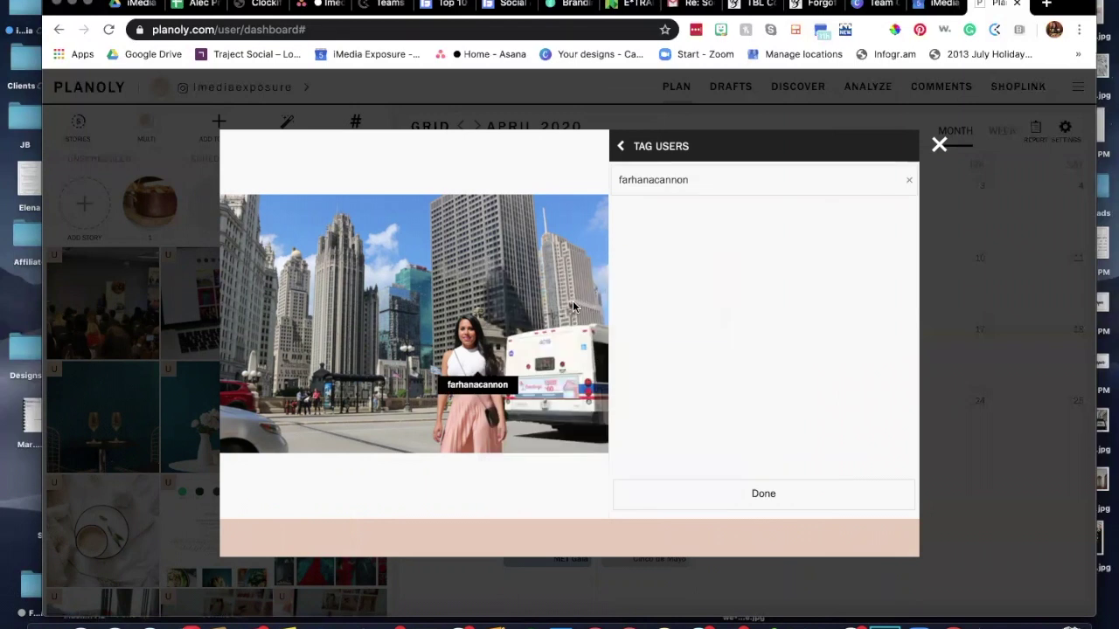
click(742, 496)
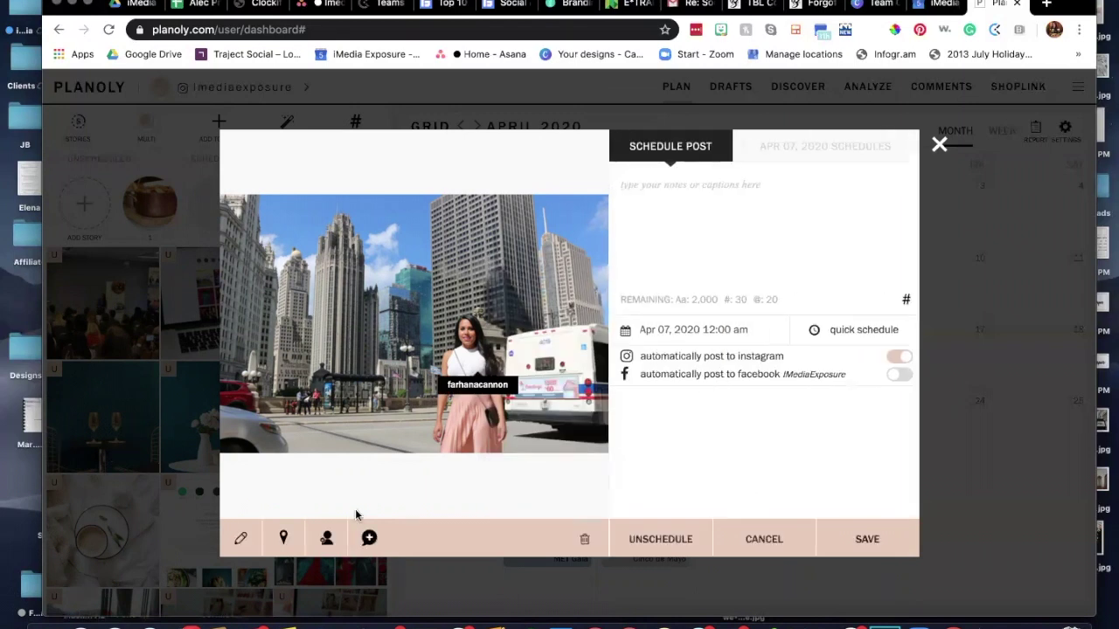
- Set the post location to Chicago, Illinois, then unschedule the photo
click(283, 538)
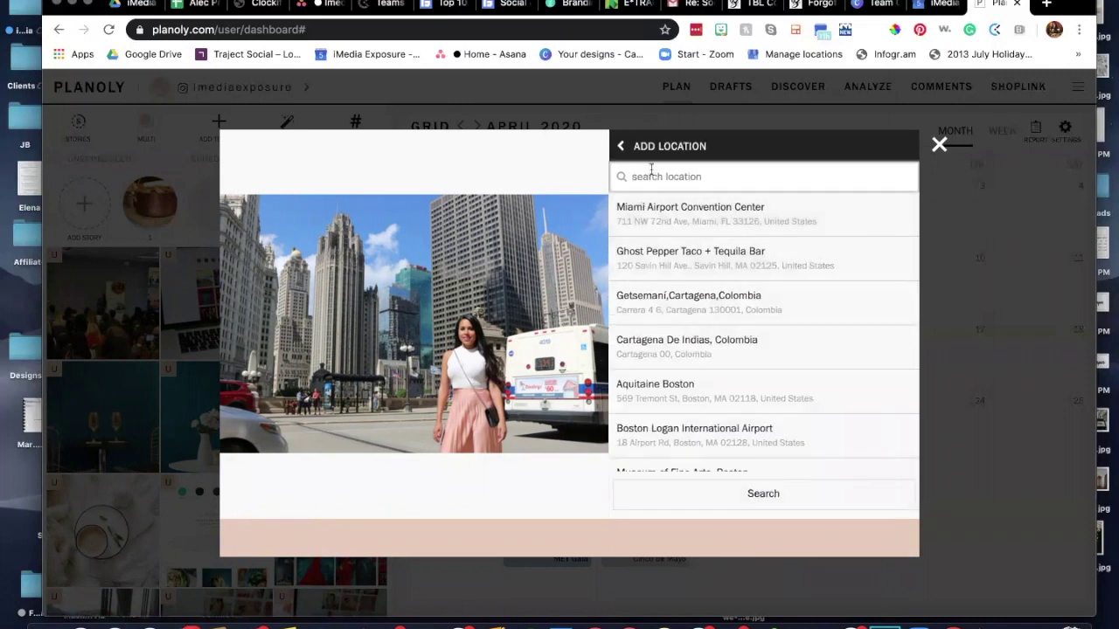
click(650, 171)
text(chicago)
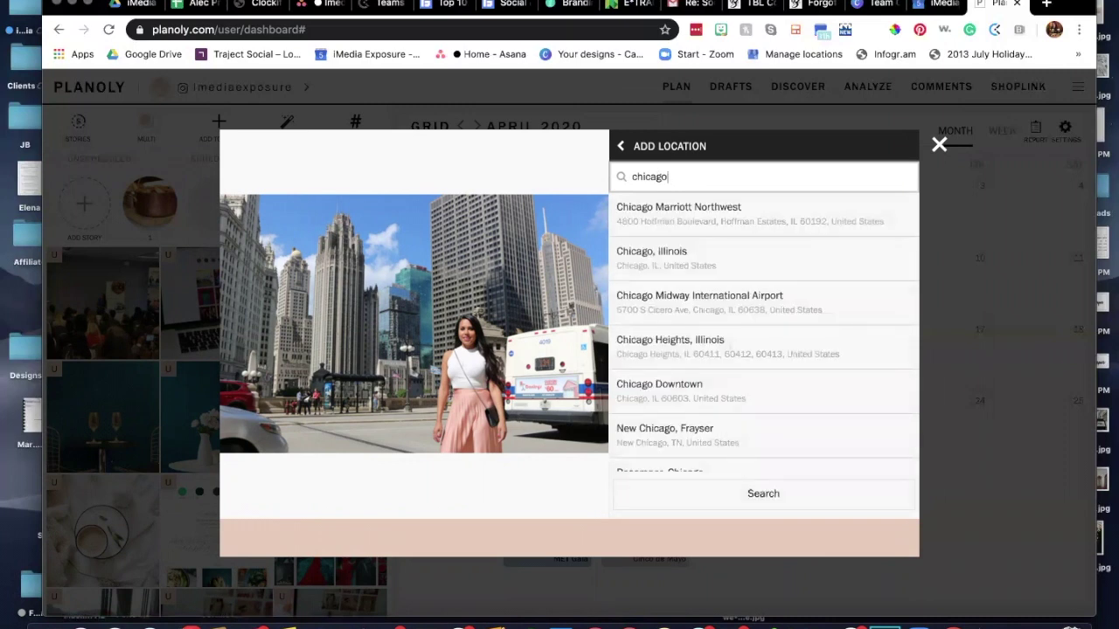
click(699, 253)
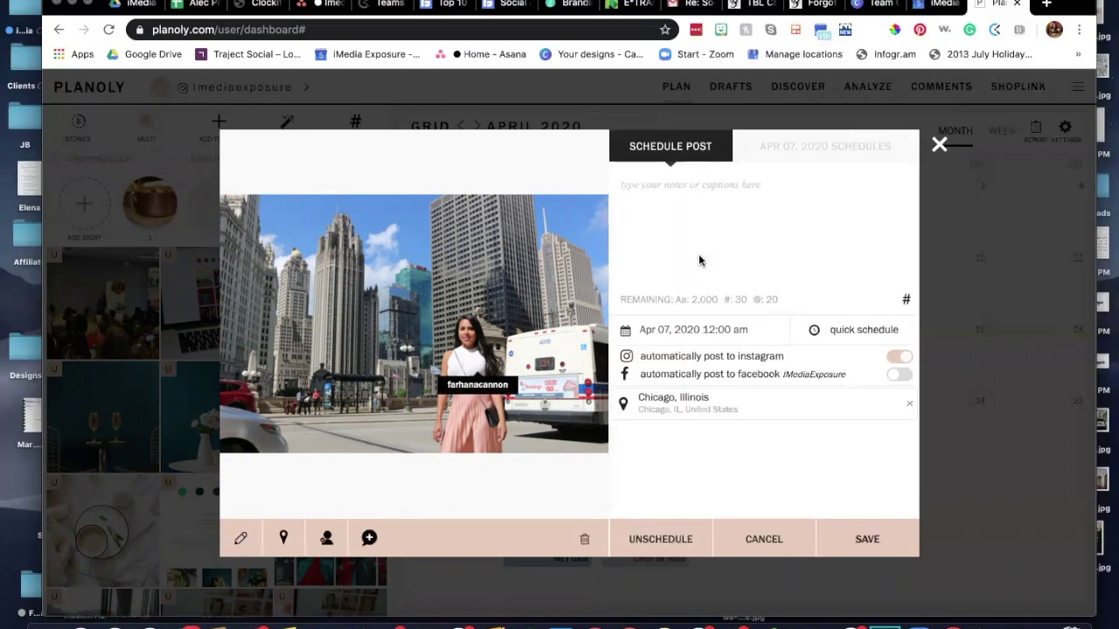
click(668, 537)
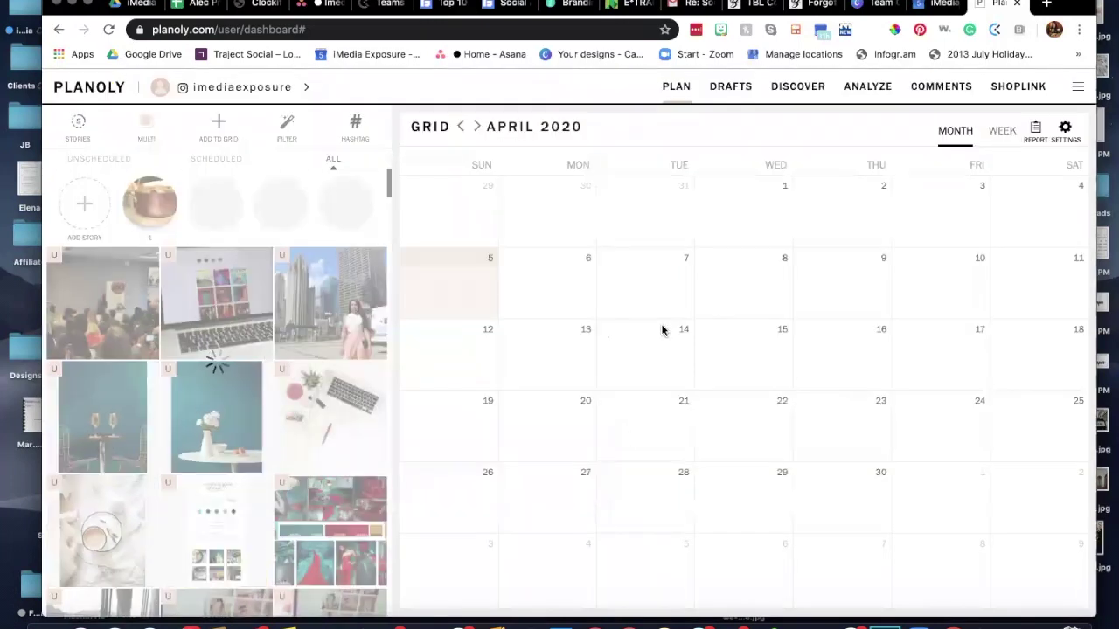
- Delete the post scheduled for 12:00 pm on April 6 and confirm the deletion
click(572, 278)
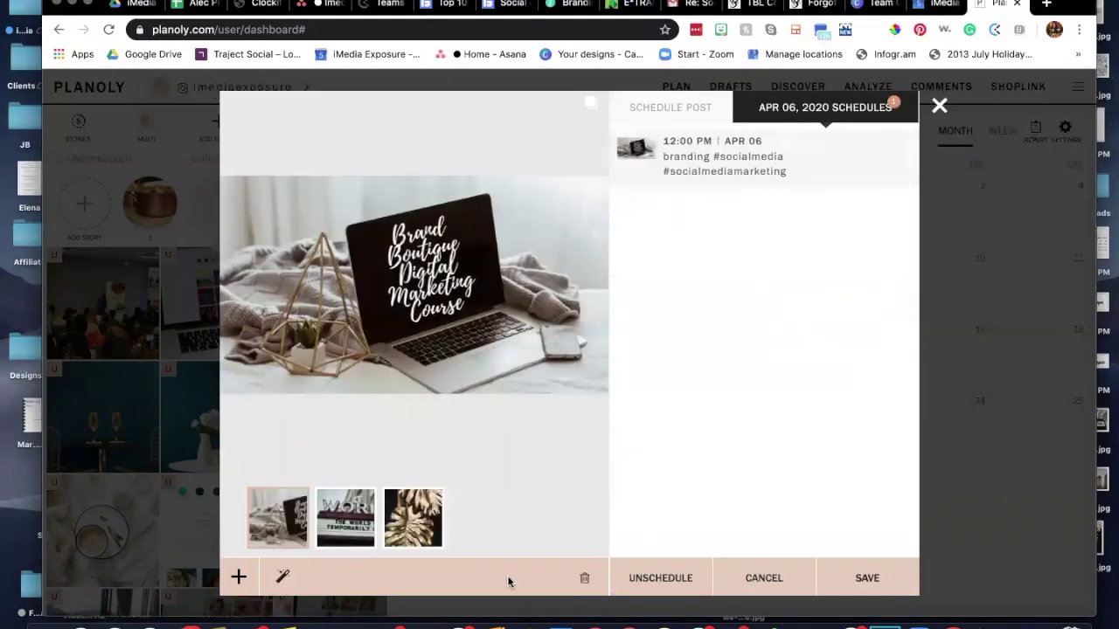
click(583, 580)
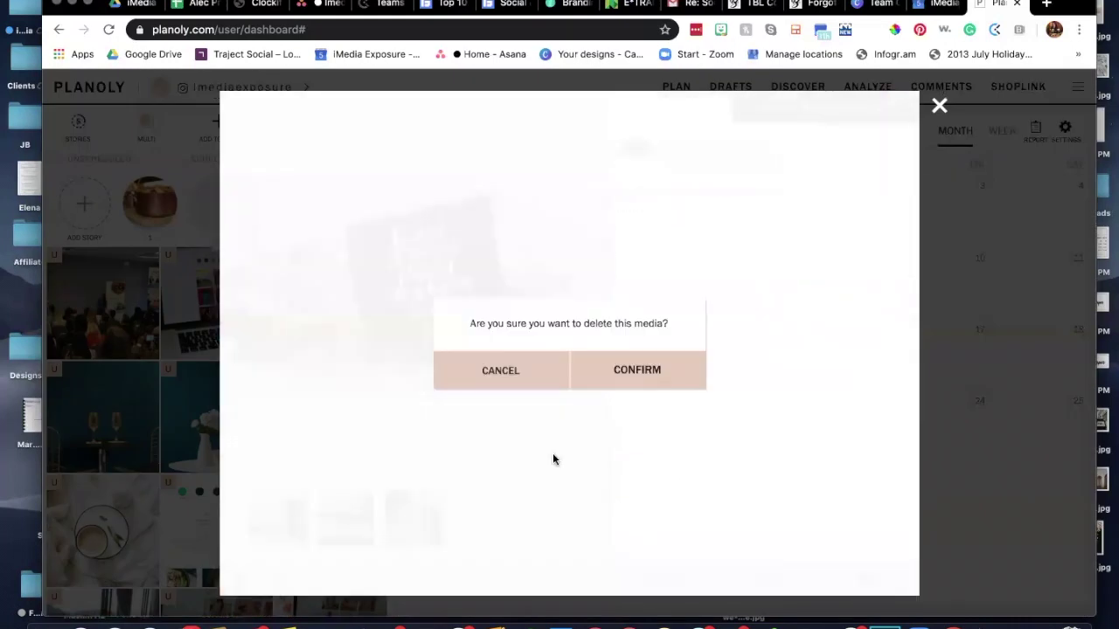
click(619, 371)
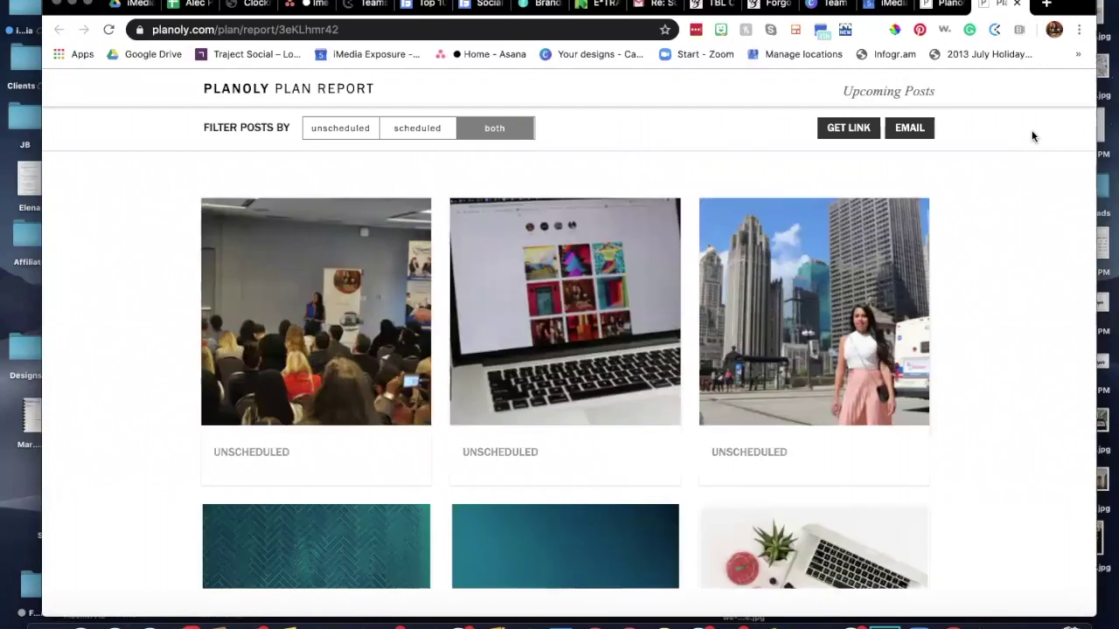
- Close the plan report and switch on Best Time to Post in Grid Quick Schedule for Apr 5–11
click(1018, 5)
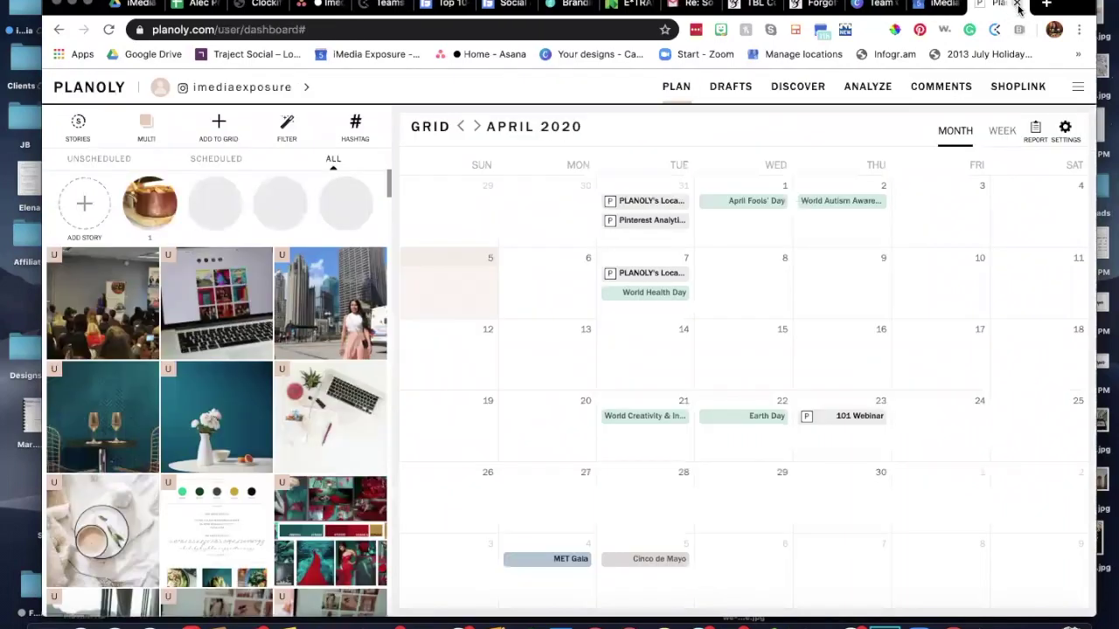
click(1063, 138)
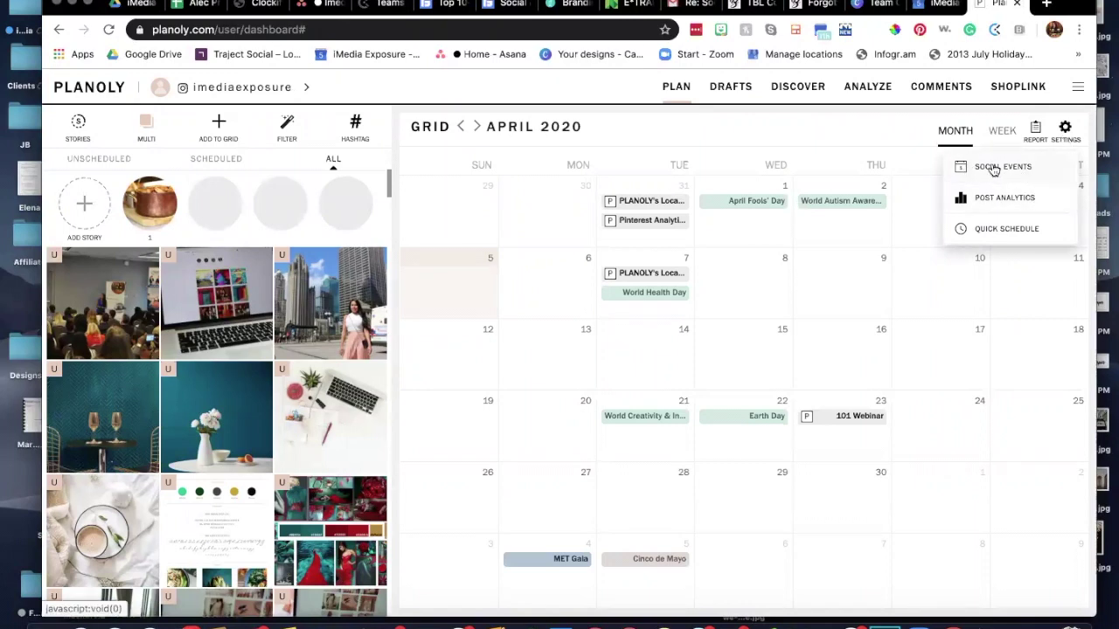
click(1001, 230)
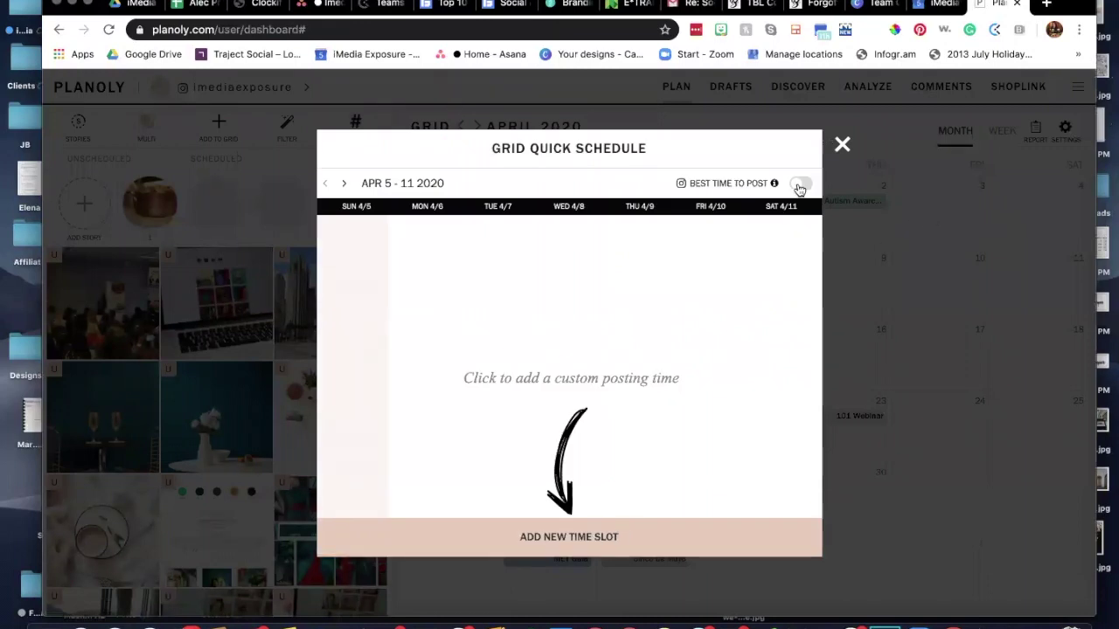
click(799, 185)
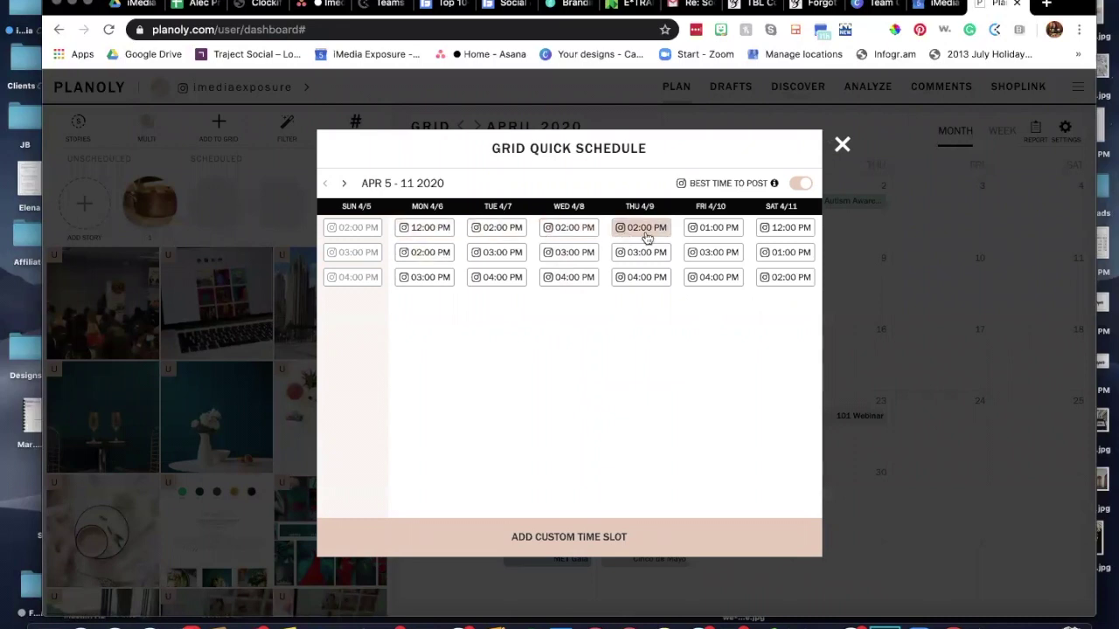
click(553, 536)
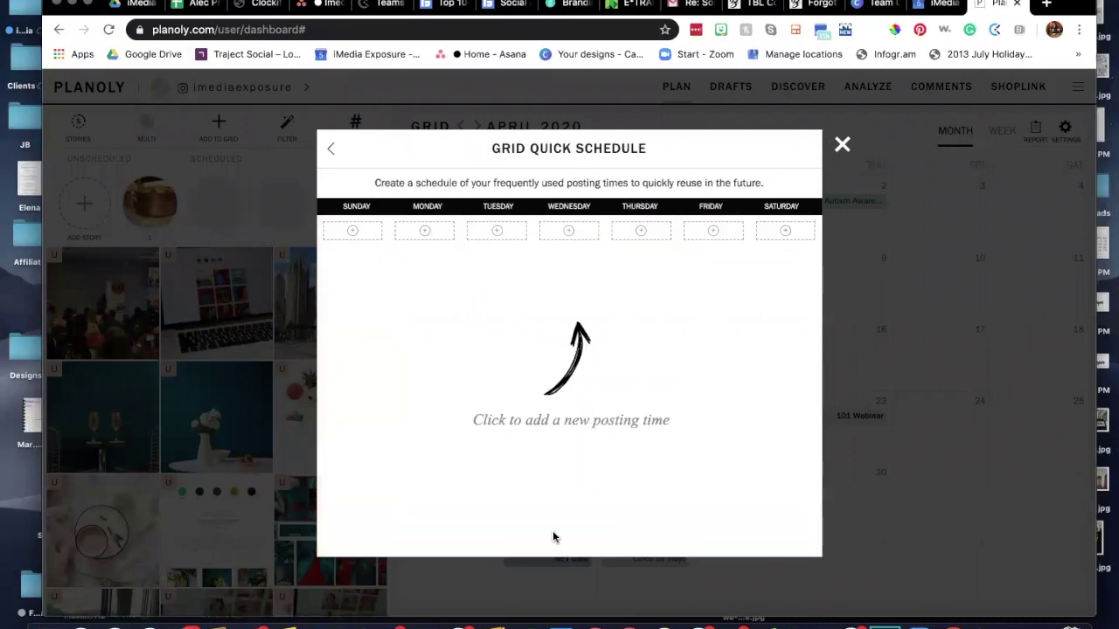
click(332, 153)
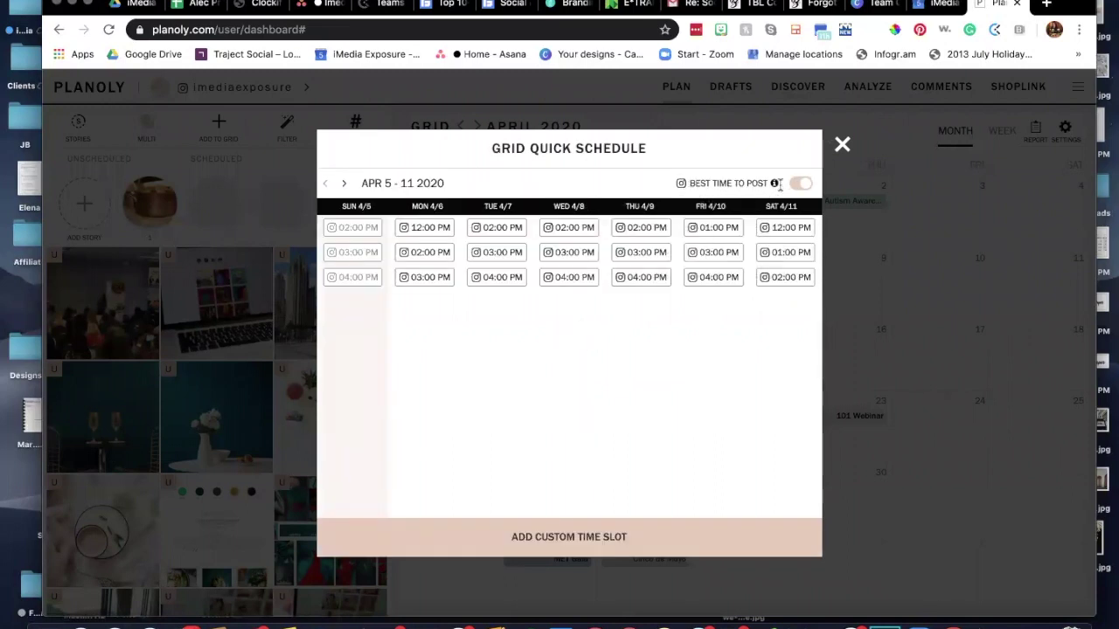
- Close Quick Schedule to show April's filled slots, then drag the Chicago photo and April 6 post
click(842, 148)
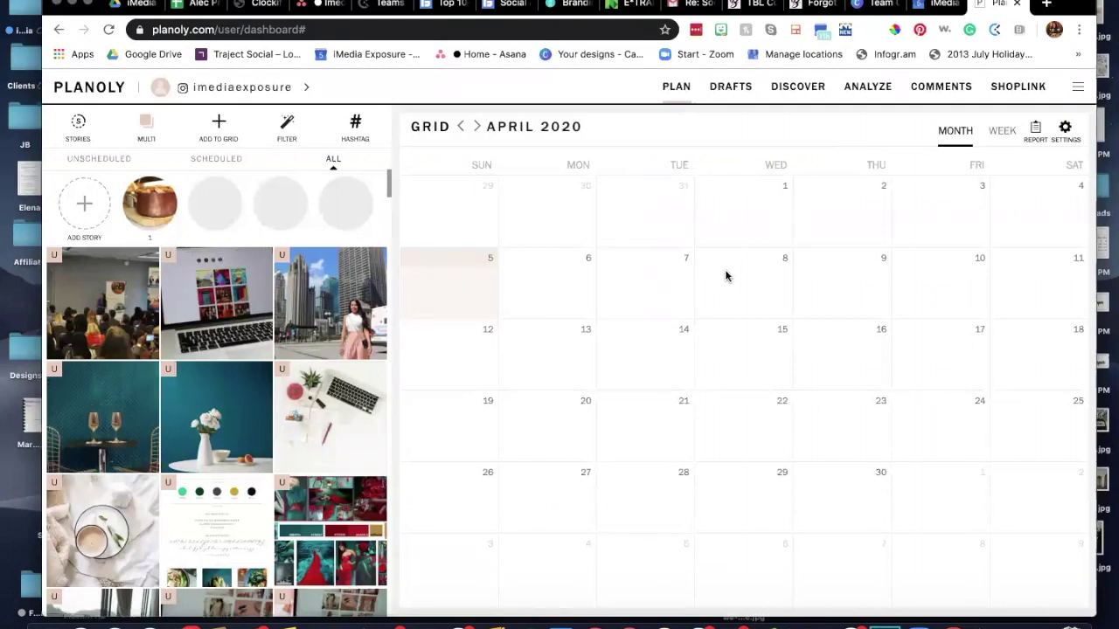
click(749, 262)
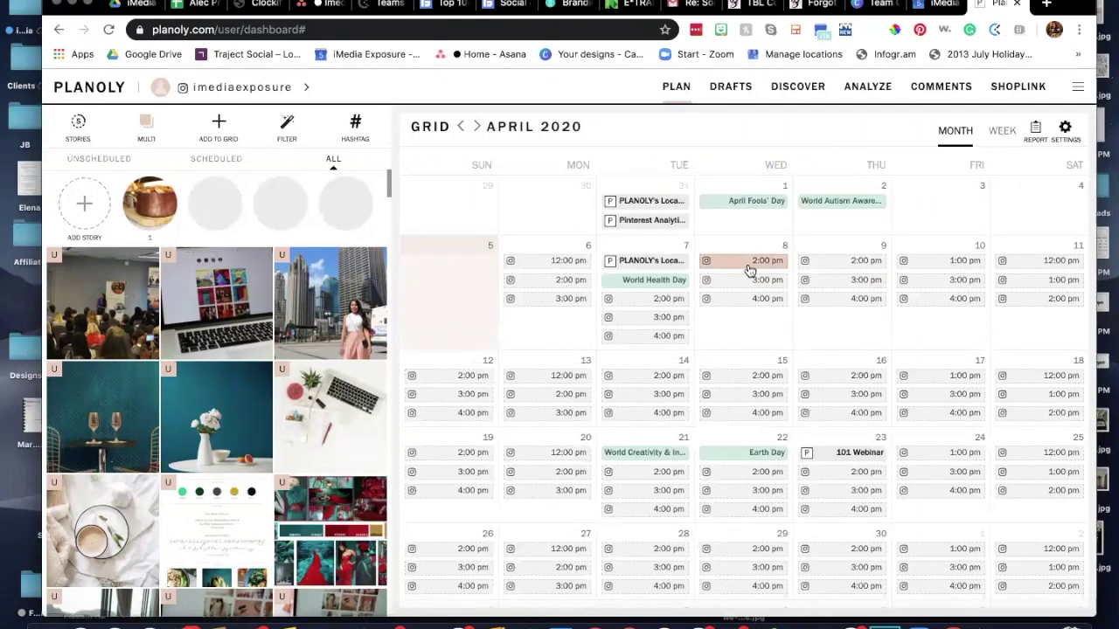
drag(321, 306, 334, 280)
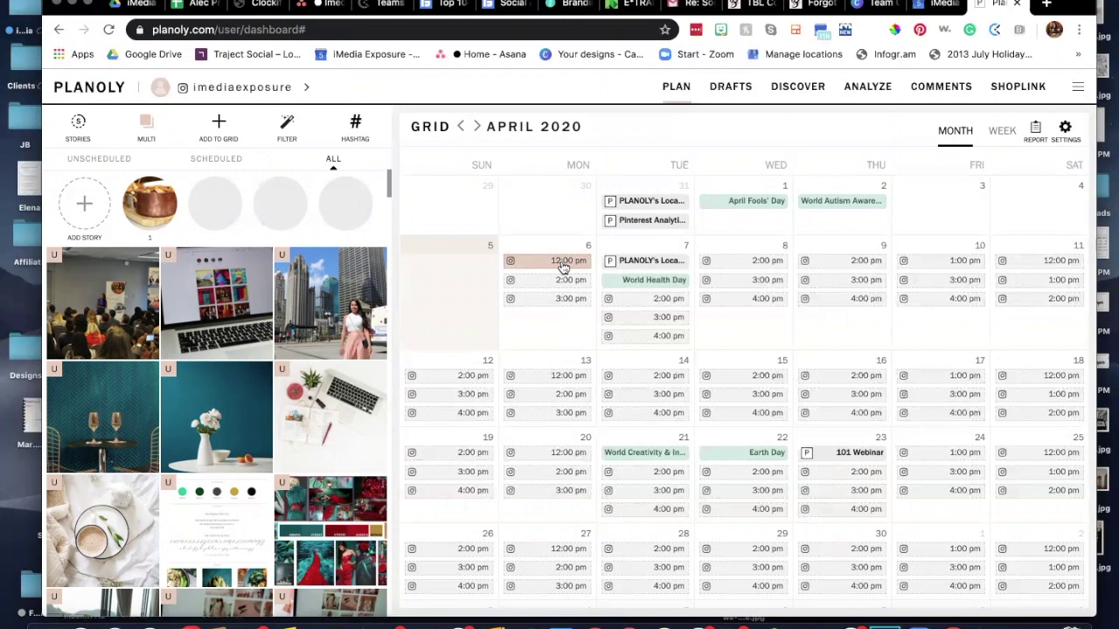
mouse_move(565, 263)
mouse_down()
mouse_move(612, 258)
mouse_move(562, 269)
mouse_up()
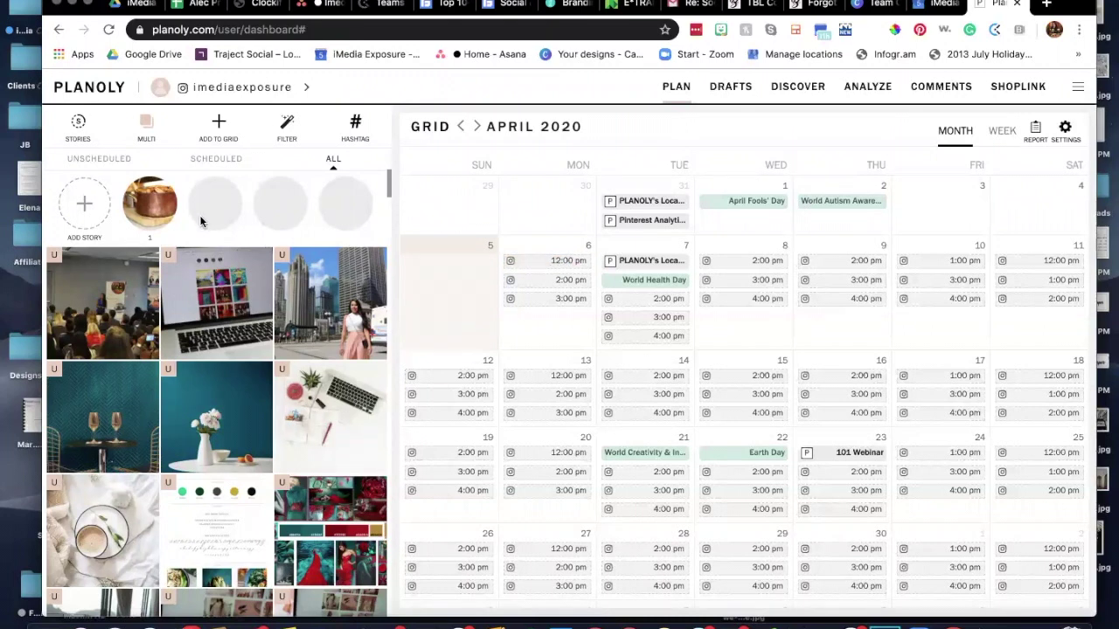
- Switch to the Story calendar via Add Story and dismiss the Select a Source dialog
click(85, 204)
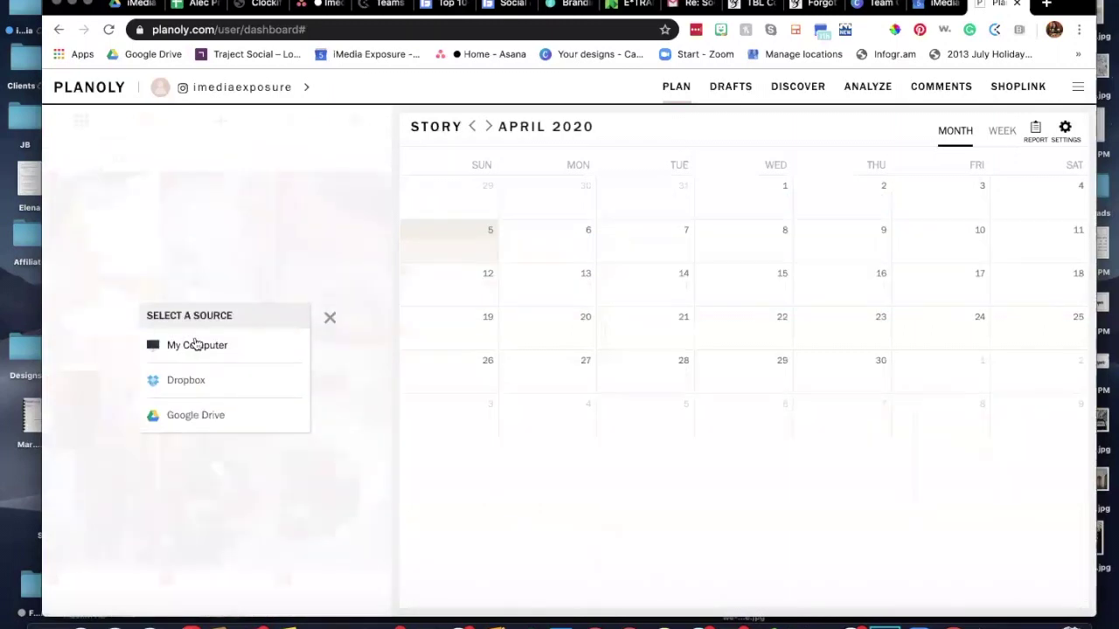
click(330, 317)
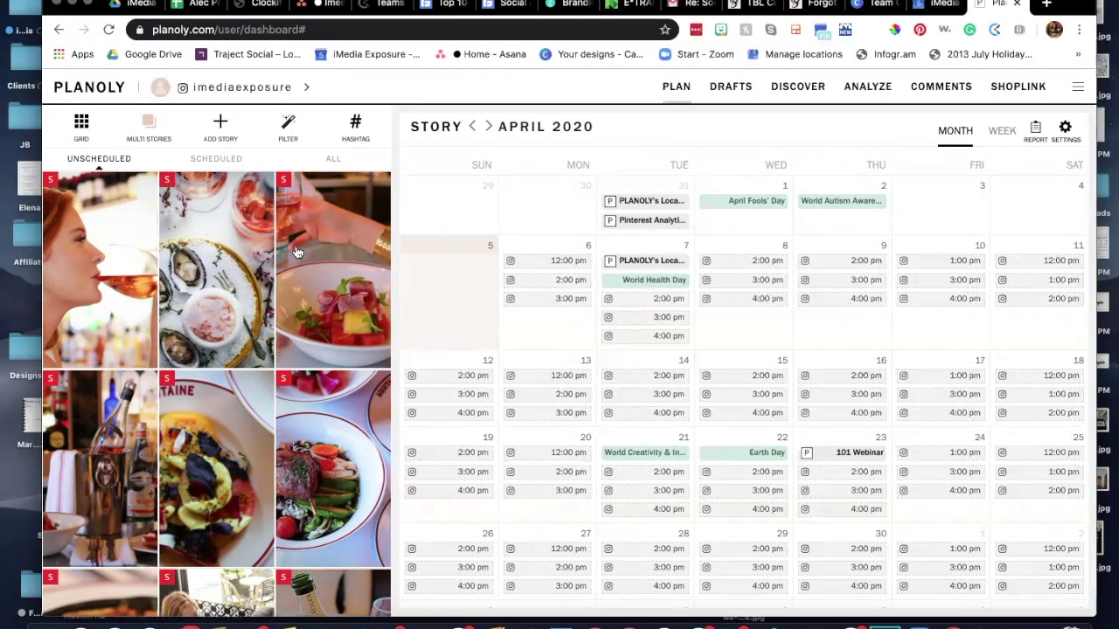
- Pick the boutique brand's Instagram account from the account switcher
click(242, 86)
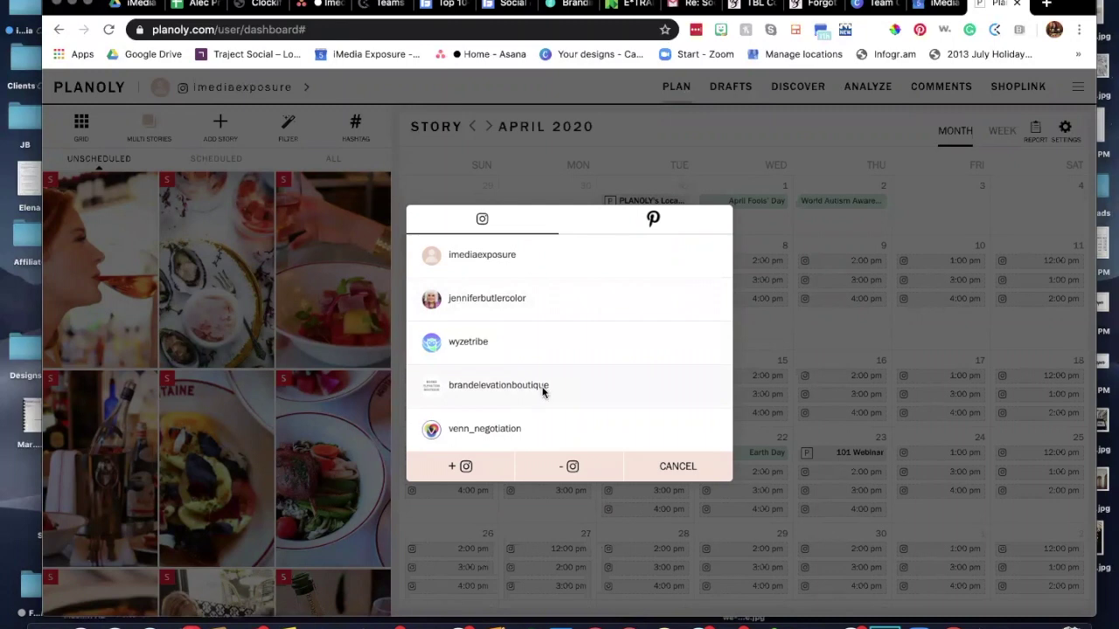
click(498, 386)
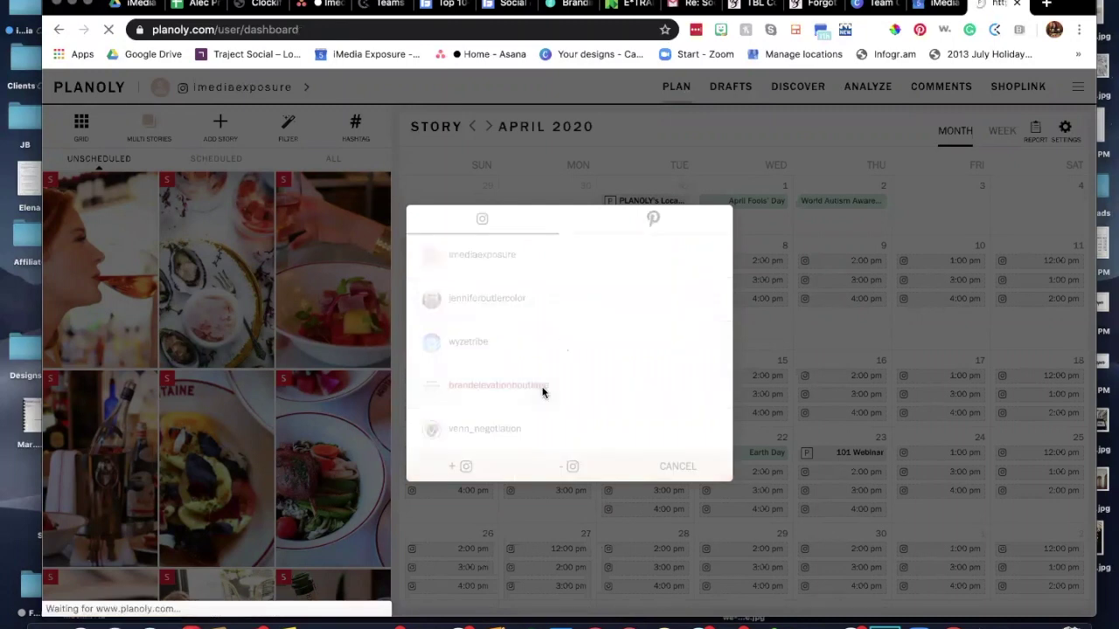